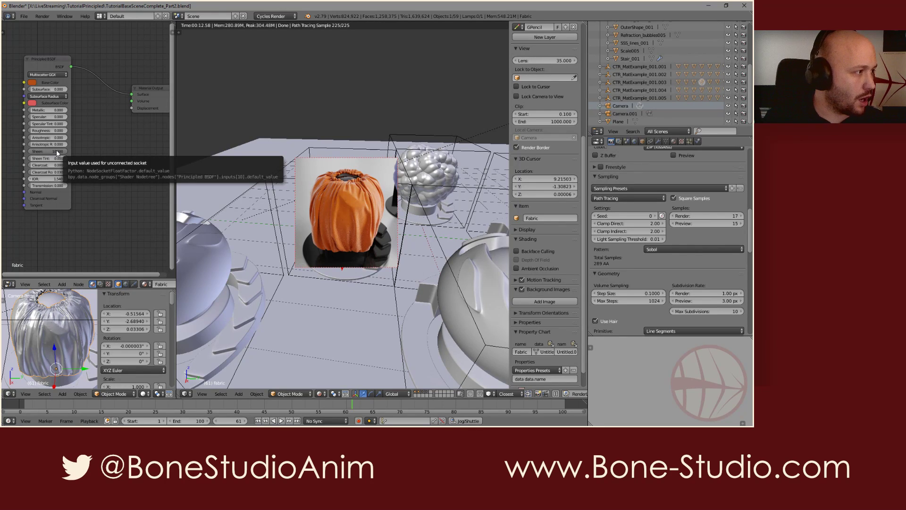
# Drop the fabric Principled BSDF's Sheen to 0, then raise it to 1.000
pyautogui.moveTo(58, 150); pyautogui.dragTo(48, 149)
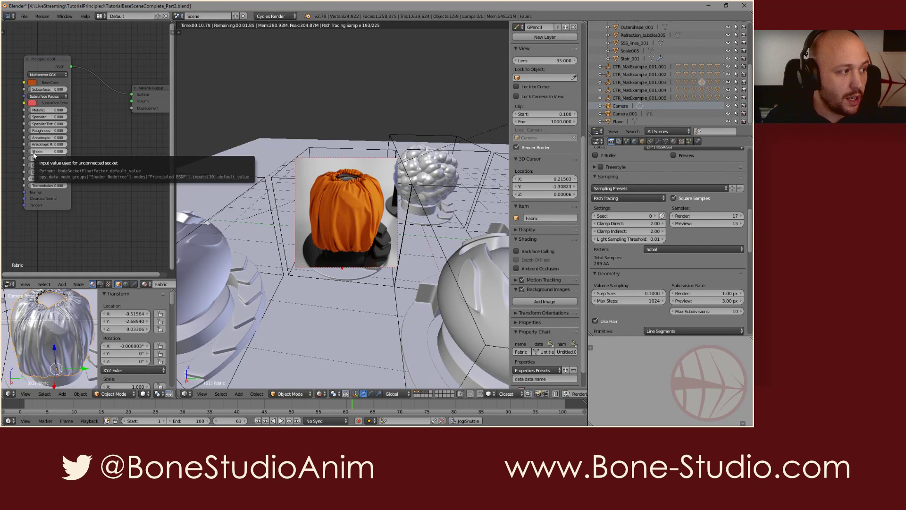
pyautogui.moveTo(33, 153); pyautogui.dragTo(66, 151)
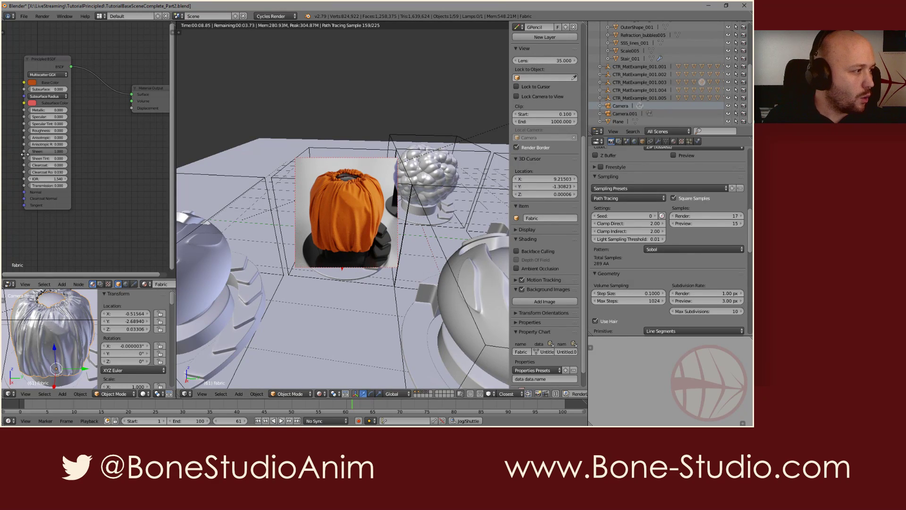
# Set the fabric material's Sheen to 10
pyautogui.click(56, 151)
pyautogui.write('10')
pyautogui.press('Return')
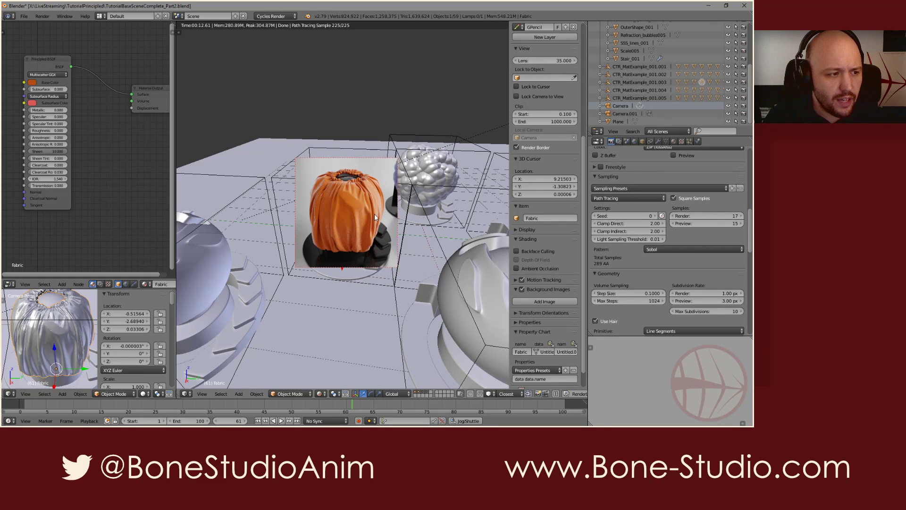
# Set Sheen Tint to 0.3 and search for the Blender Cloud Texture Browser
pyautogui.moveTo(35, 158); pyautogui.dragTo(56, 158)
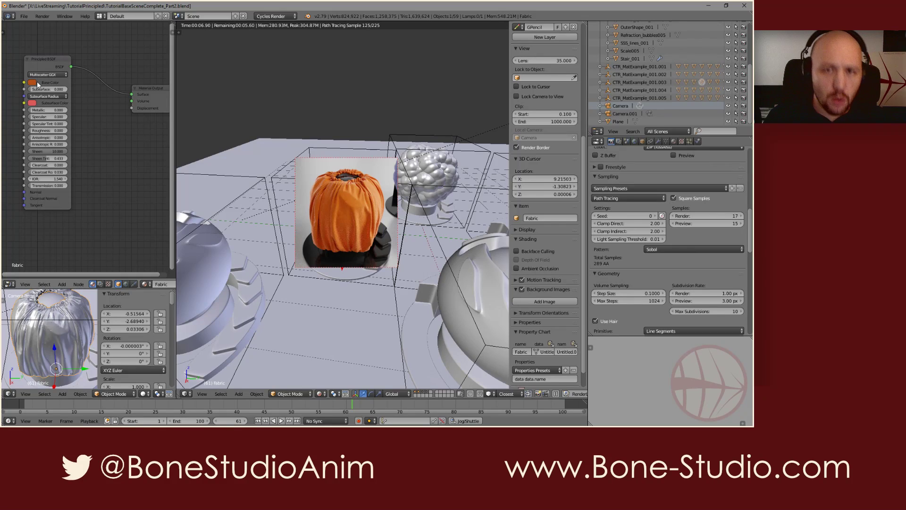
pyautogui.click(48, 158)
pyautogui.write('0.3')
pyautogui.press('Return')
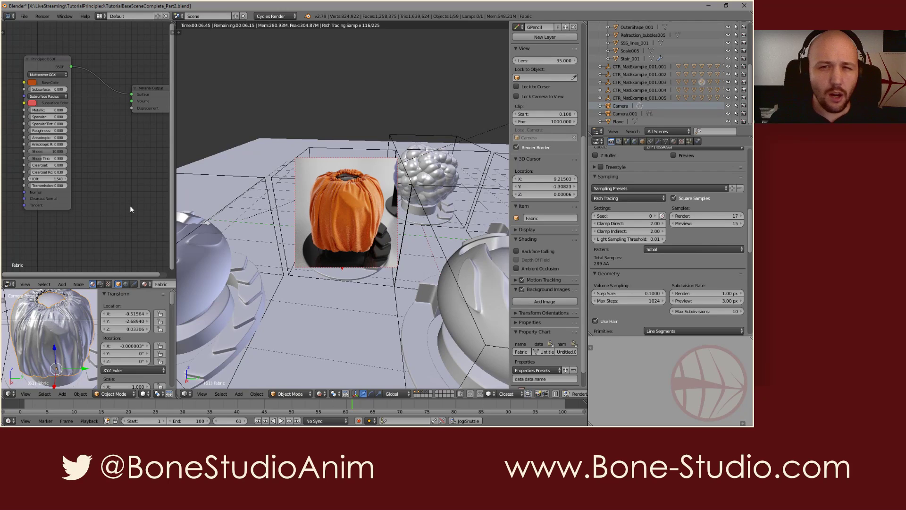
pyautogui.moveTo(130, 209); pyautogui.dragTo(120, 140, button='middle')
pyautogui.press('space')
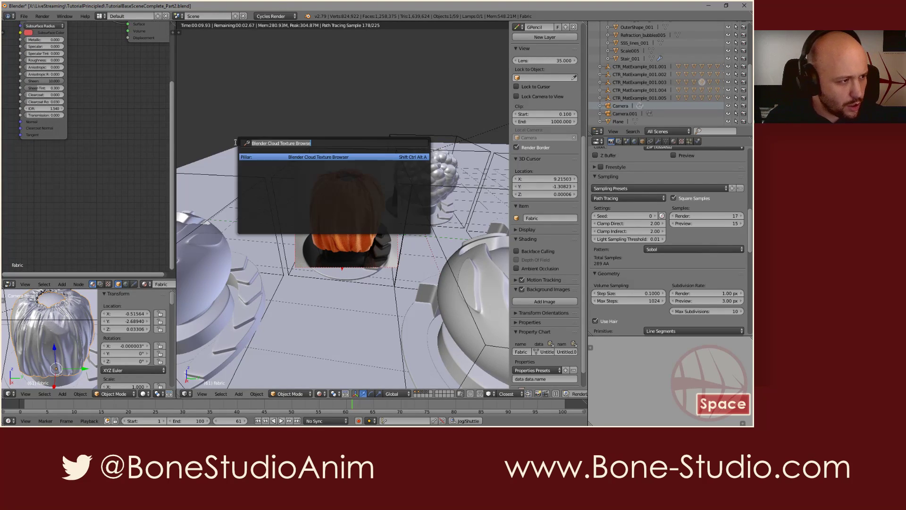
# Download Fabric Solid 20 from Blender Cloud's Textures > Fabrics category
pyautogui.click(330, 156)
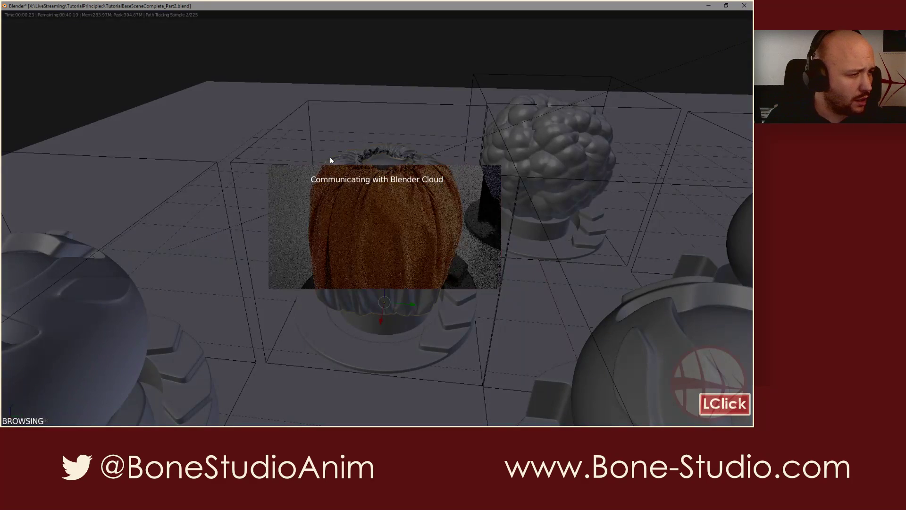
pyautogui.click(251, 30)
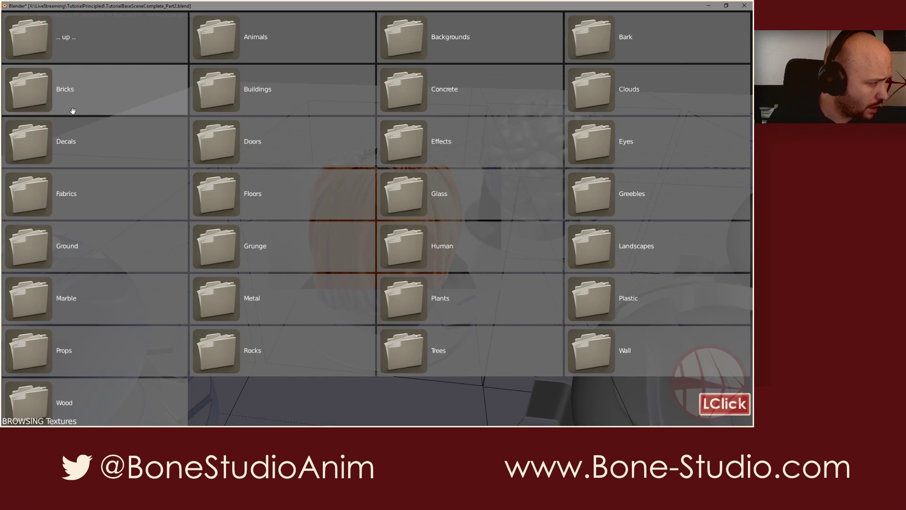
pyautogui.click(70, 185)
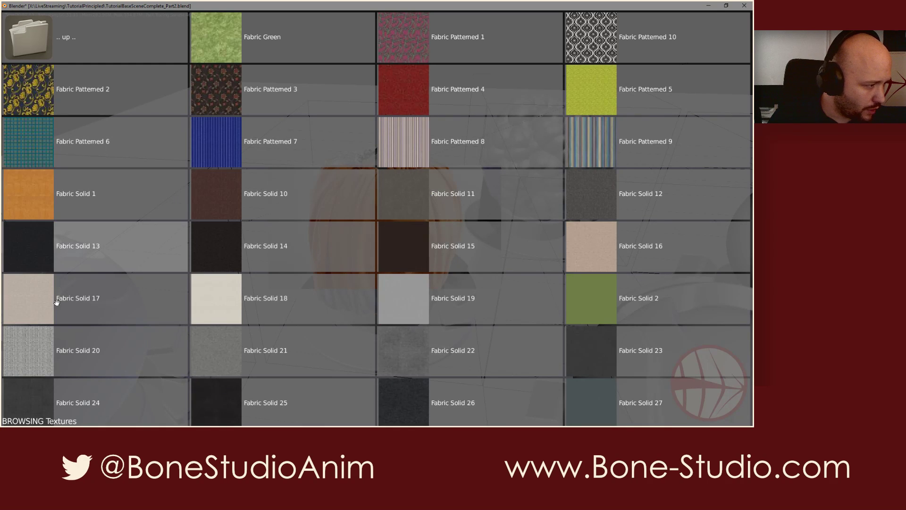
pyautogui.click(102, 350)
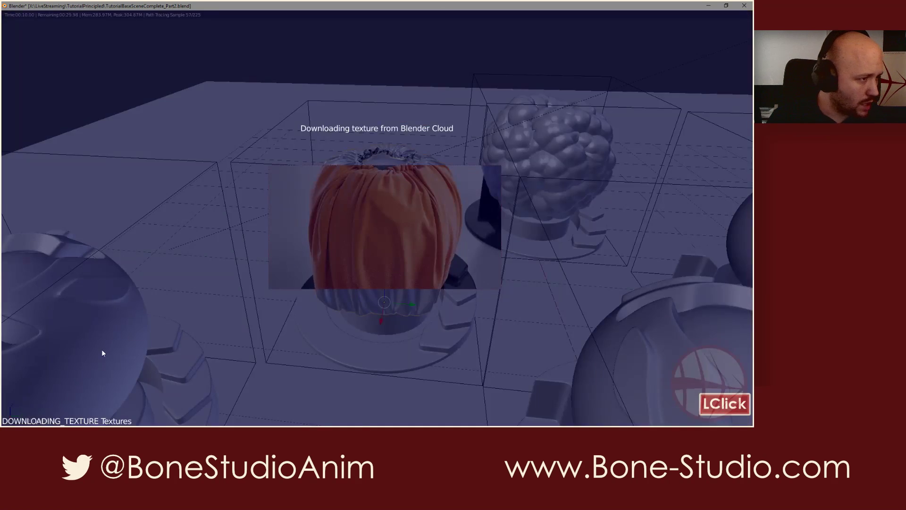
pyautogui.hotkey('shift', 'a')
pyautogui.moveTo(93, 178)
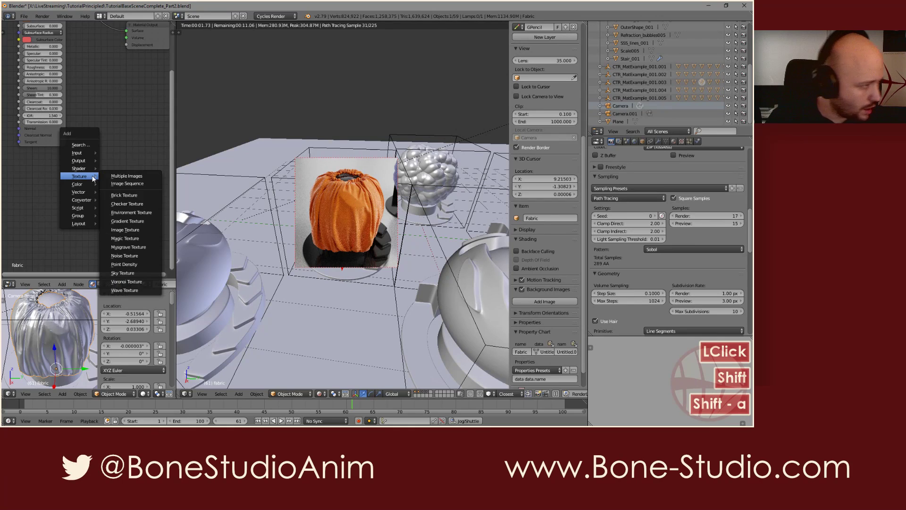
# Add an Image Texture node loaded with the downloaded fabric image, placed beside the Principled BSDF
pyautogui.click(129, 229)
pyautogui.click(72, 155)
pyautogui.click(83, 184)
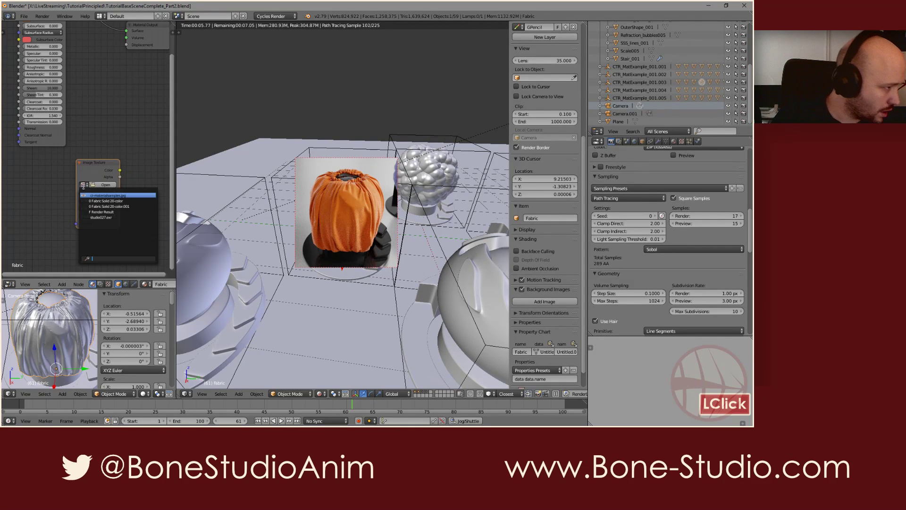
pyautogui.click(107, 201)
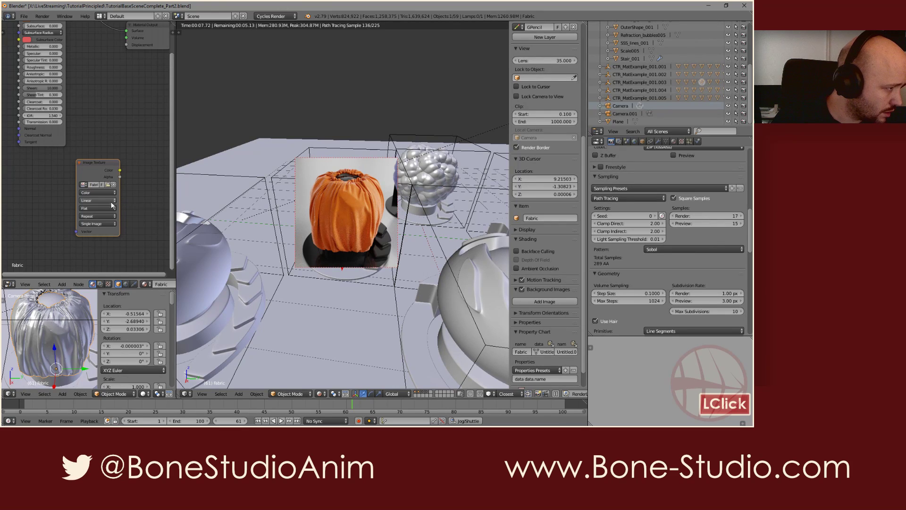
pyautogui.moveTo(100, 166); pyautogui.dragTo(60, 171)
pyautogui.scroll(-2, 106, 176)
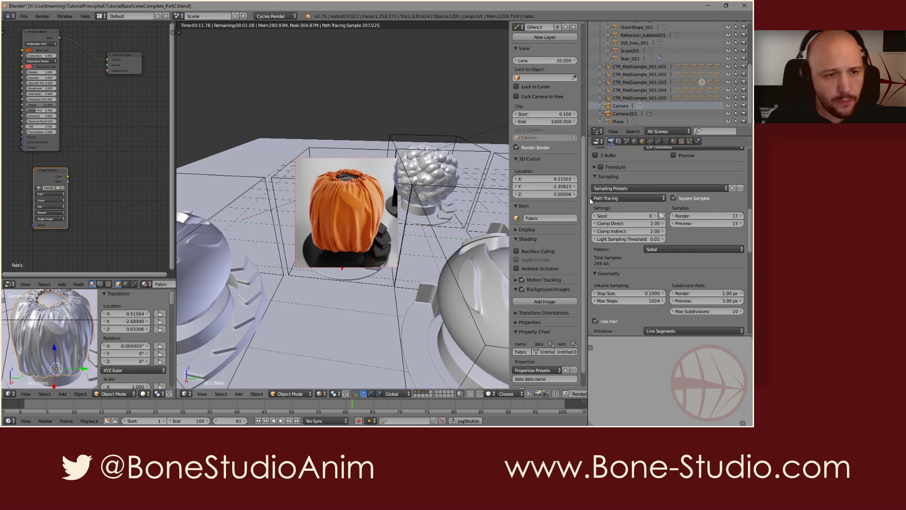
pyautogui.click(673, 141)
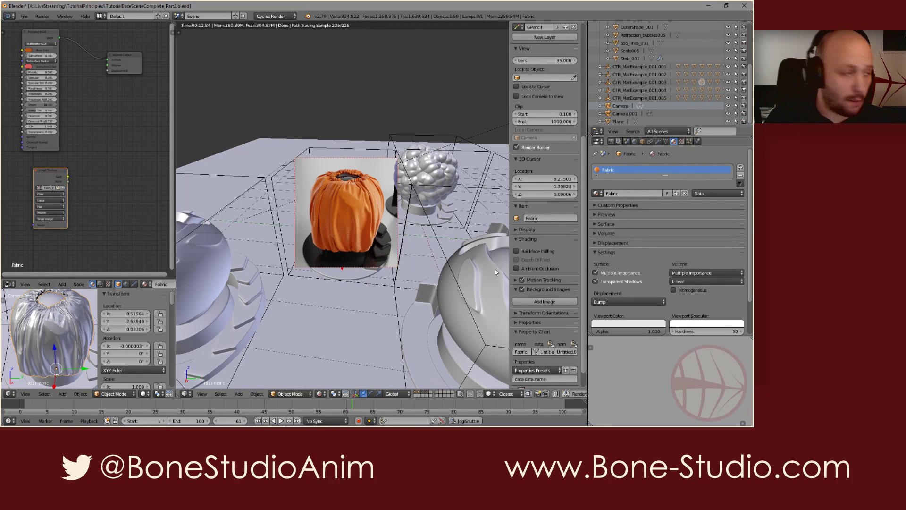
pyautogui.moveTo(59, 176); pyautogui.dragTo(67, 165, button='middle')
pyautogui.moveTo(68, 165); pyautogui.dragTo(40, 179)
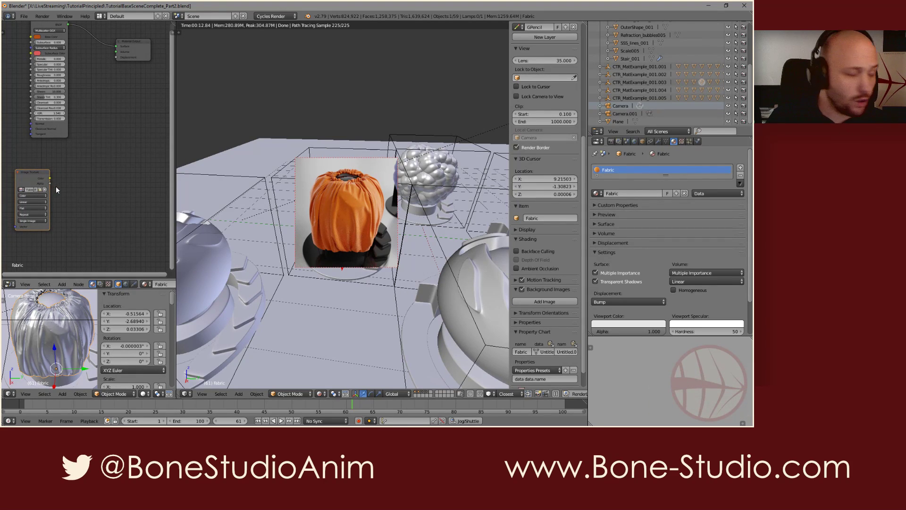
pyautogui.click(65, 192)
# Pass the image through a Hue Saturation Value node at Saturation 0 into Displacement
pyautogui.hotkey('shift', 'a')
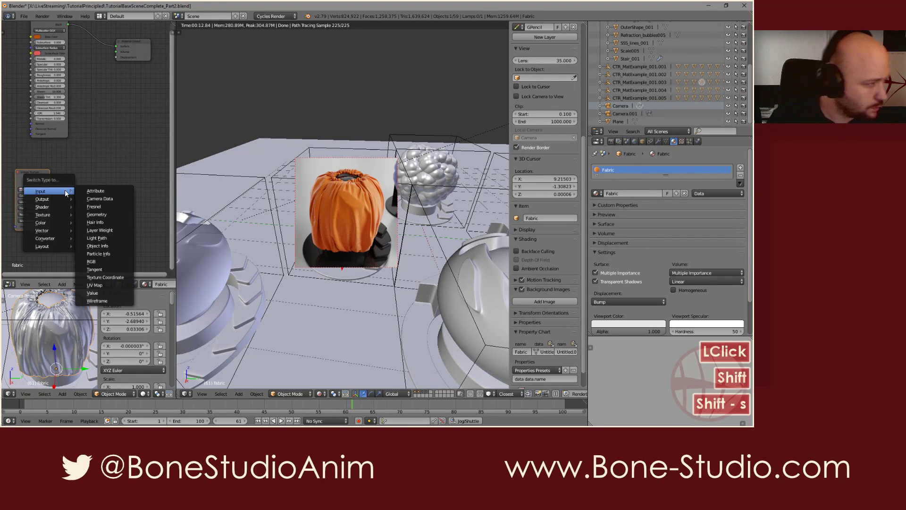
pyautogui.click(79, 193)
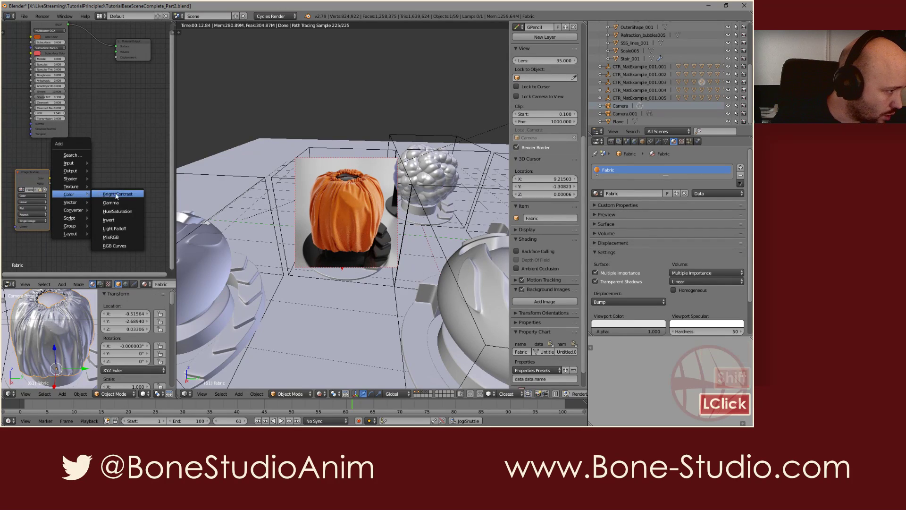
pyautogui.click(118, 211)
pyautogui.scroll(2, 57, 182)
pyautogui.click(47, 182)
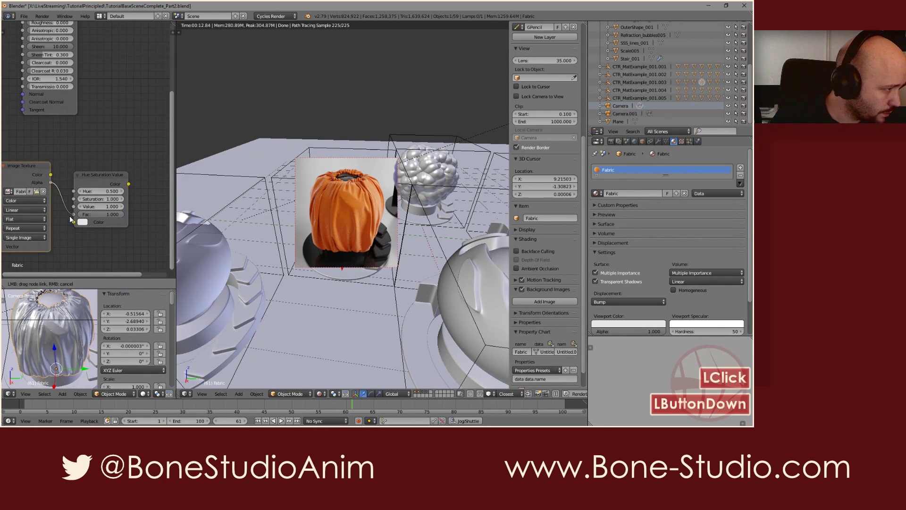
pyautogui.moveTo(50, 174); pyautogui.dragTo(74, 222)
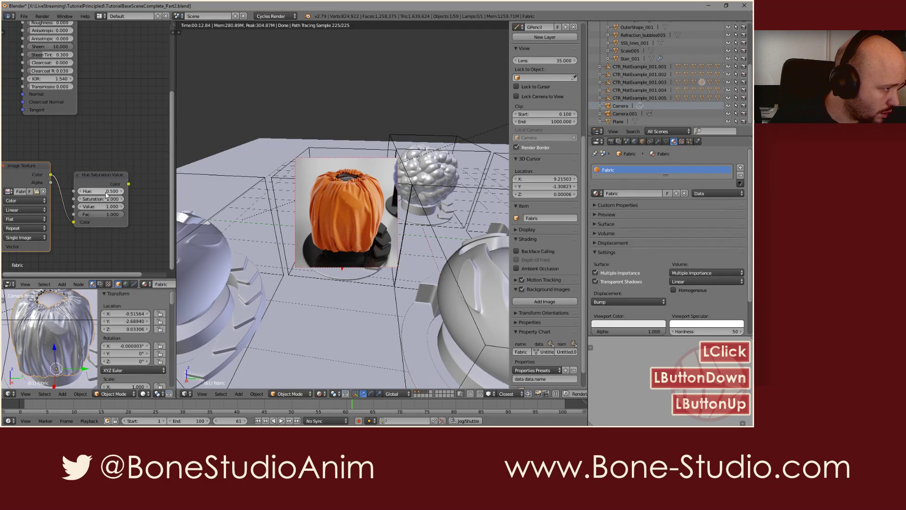
pyautogui.moveTo(114, 197); pyautogui.dragTo(66, 197)
pyautogui.scroll(-3, 95, 189)
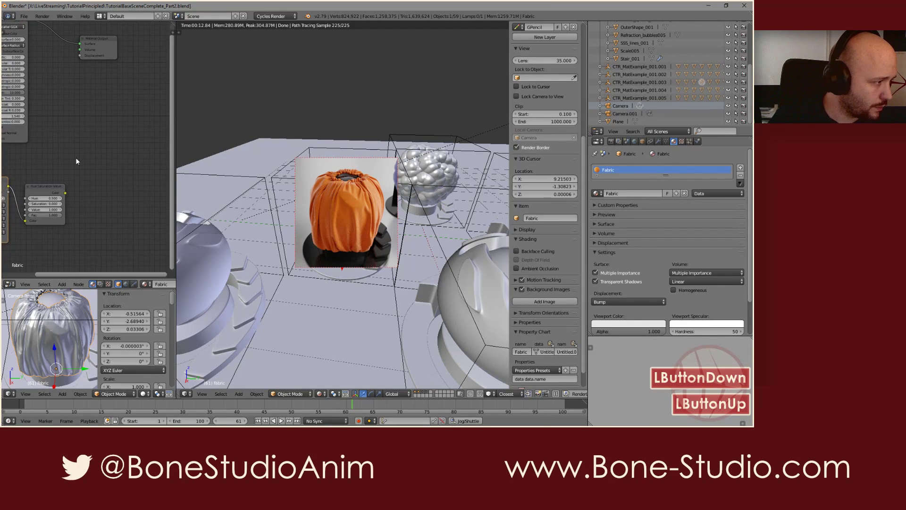
pyautogui.moveTo(66, 193); pyautogui.dragTo(78, 55)
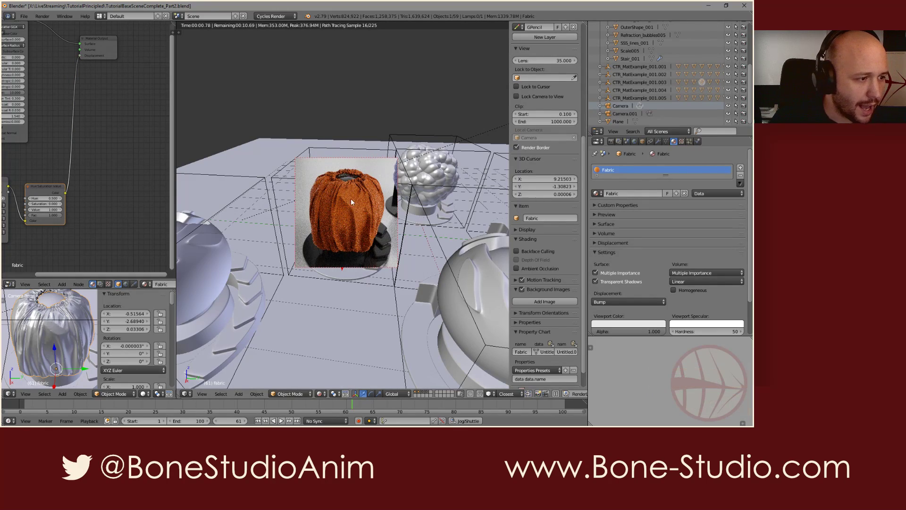
pyautogui.scroll(4, 358, 194)
pyautogui.keyDown('shift'); pyautogui.moveTo(358, 194); pyautogui.dragTo(333, 214, button='middle'); pyautogui.keyUp('shift')
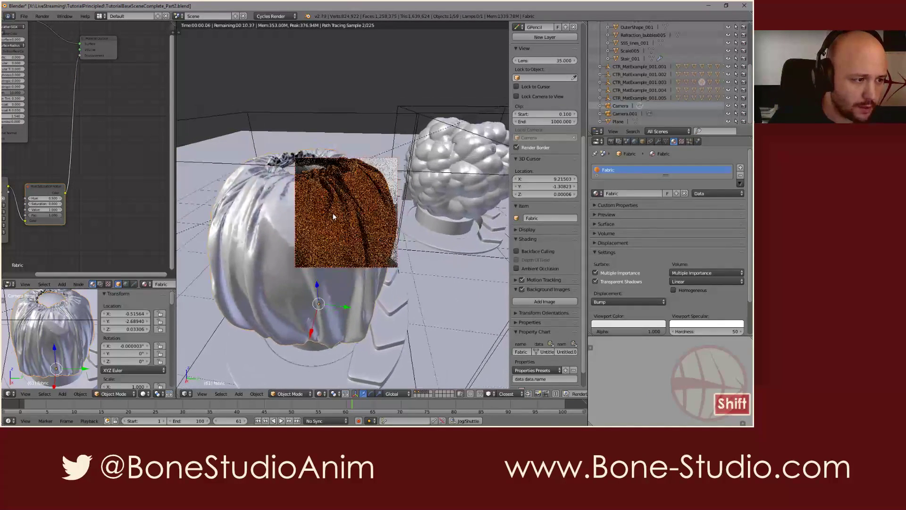
pyautogui.moveTo(370, 239); pyautogui.dragTo(354, 226, button='middle')
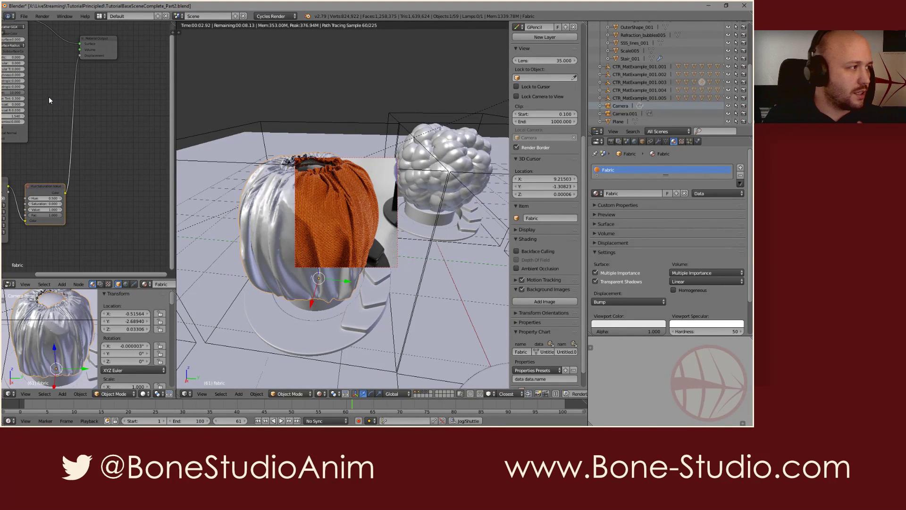
pyautogui.moveTo(49, 96); pyautogui.dragTo(65, 103, button='middle')
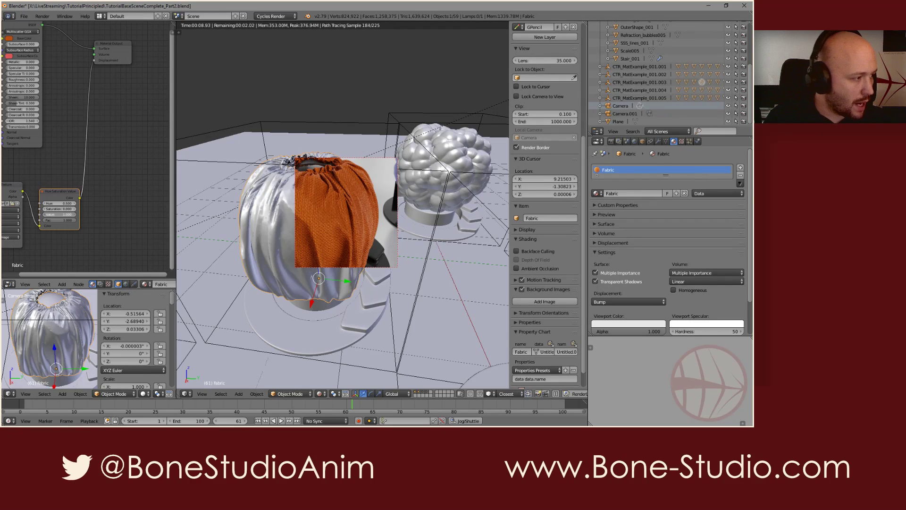
pyautogui.click(67, 213)
pyautogui.write('1')
pyautogui.press('Return')
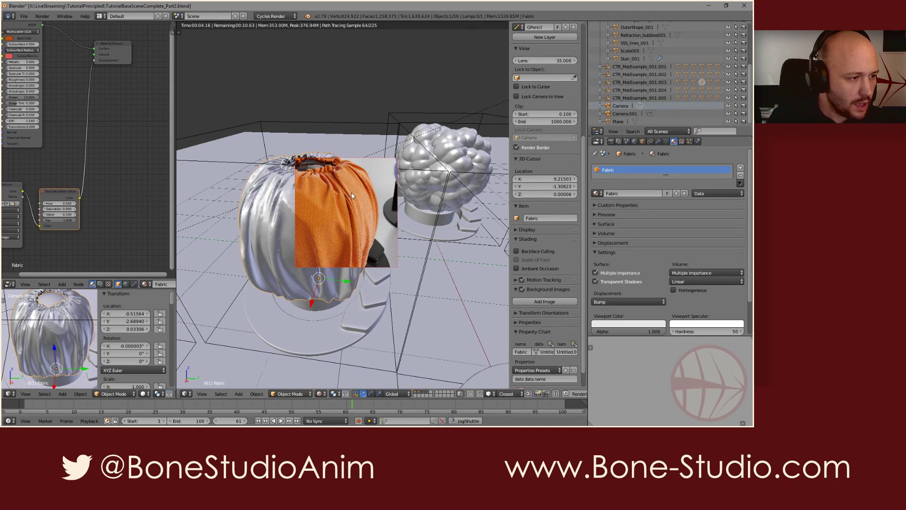
pyautogui.scroll(2, 353, 223)
pyautogui.keyDown('shift'); pyautogui.scroll(-2, 353, 217); pyautogui.keyUp('shift')
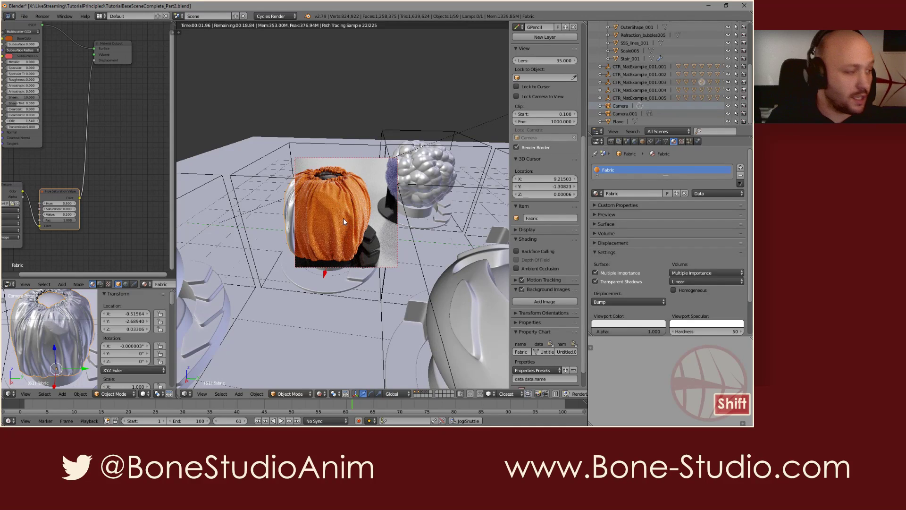
pyautogui.keyDown('shift'); pyautogui.moveTo(343, 217); pyautogui.dragTo(356, 220, button='middle'); pyautogui.keyUp('shift')
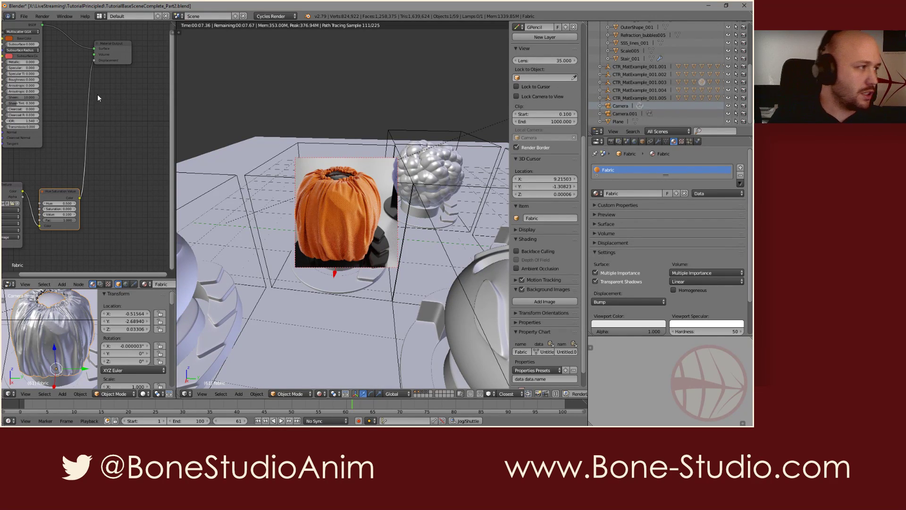
# Cut the link from the Hue Saturation Value node to Displacement
pyautogui.moveTo(96, 75); pyautogui.dragTo(118, 95, button='middle')
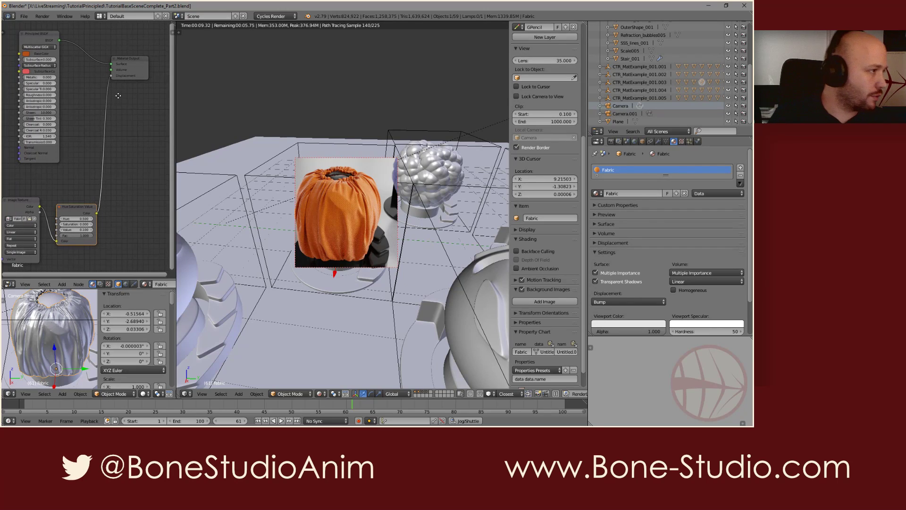
pyautogui.moveTo(111, 75); pyautogui.dragTo(95, 122)
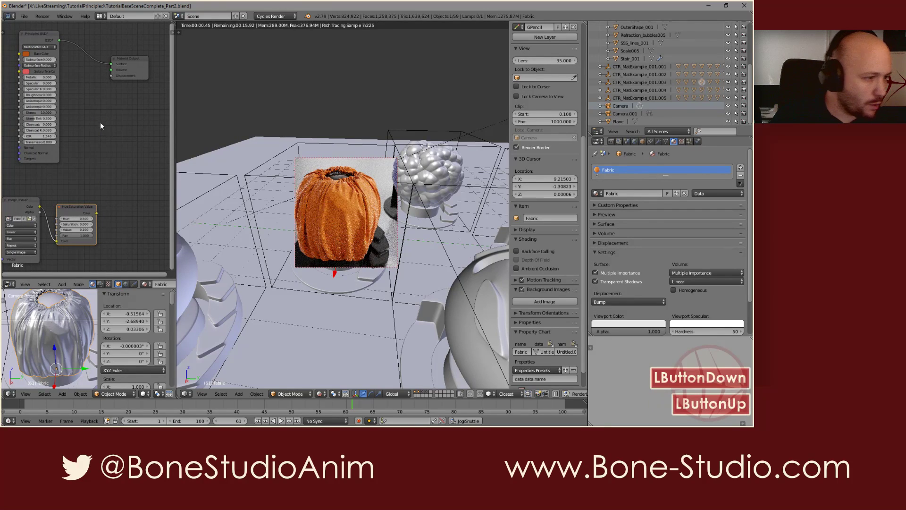
pyautogui.scroll(3, 95, 124)
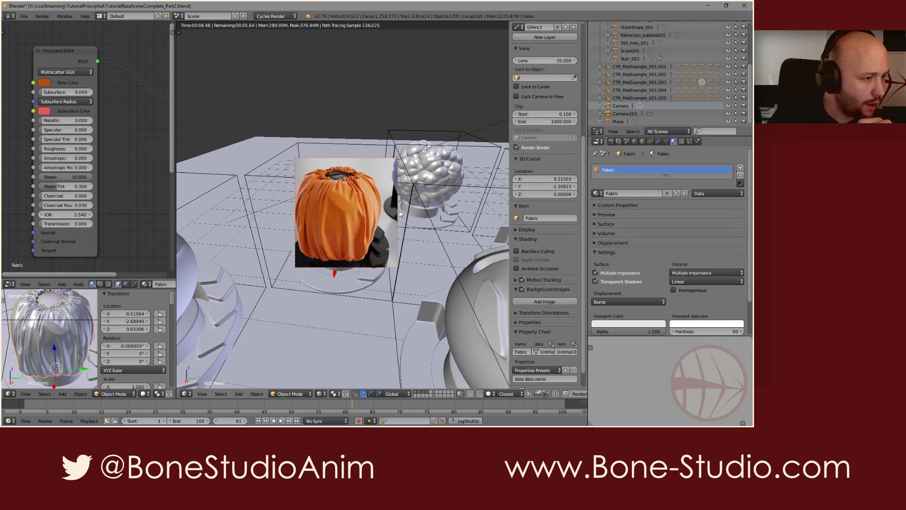
# Set Sheen to 0, Specular to 0.4 and Roughness to 0.1
pyautogui.moveTo(86, 177); pyautogui.dragTo(51, 178)
pyautogui.moveTo(58, 131); pyautogui.dragTo(95, 176)
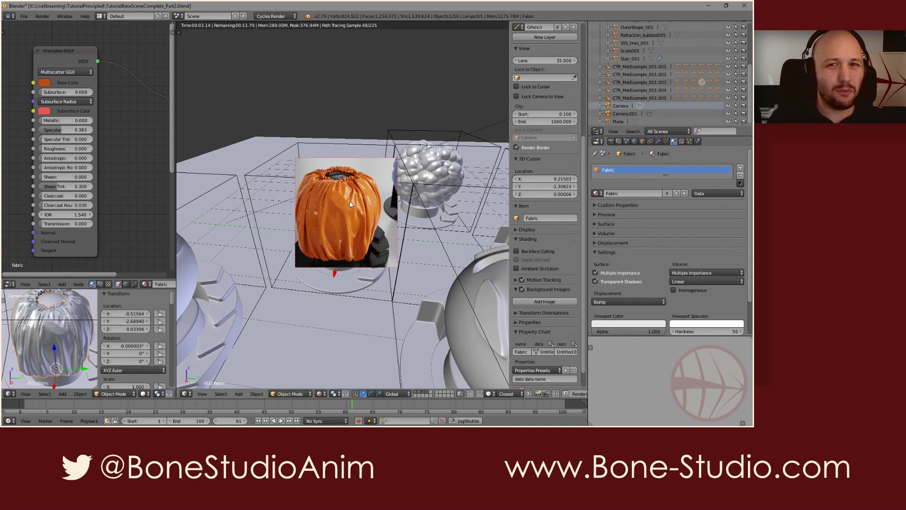
pyautogui.click(79, 129)
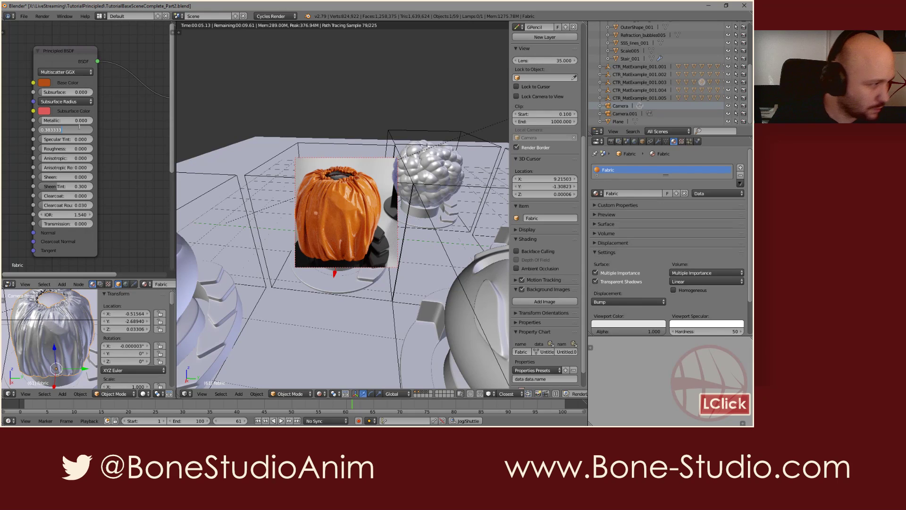
pyautogui.write('.4')
pyautogui.press('Return')
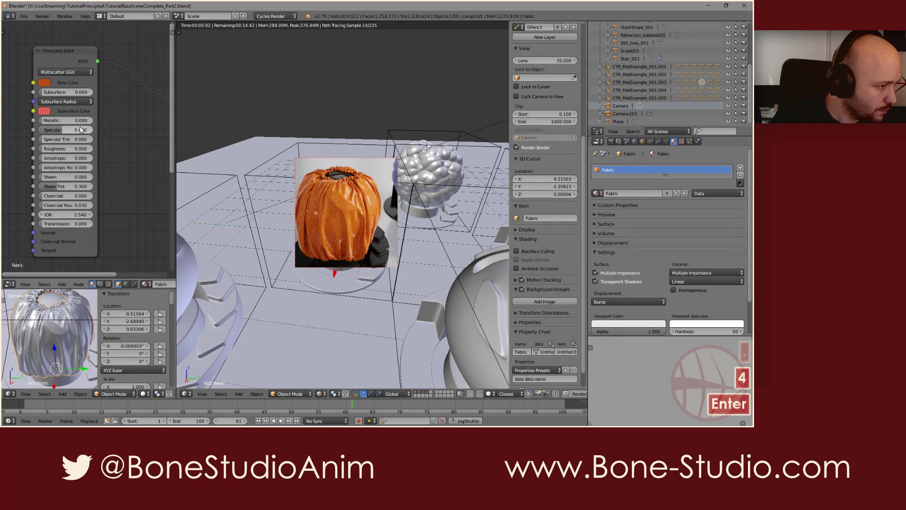
pyautogui.click(57, 149)
pyautogui.write('.1')
pyautogui.press('Return')
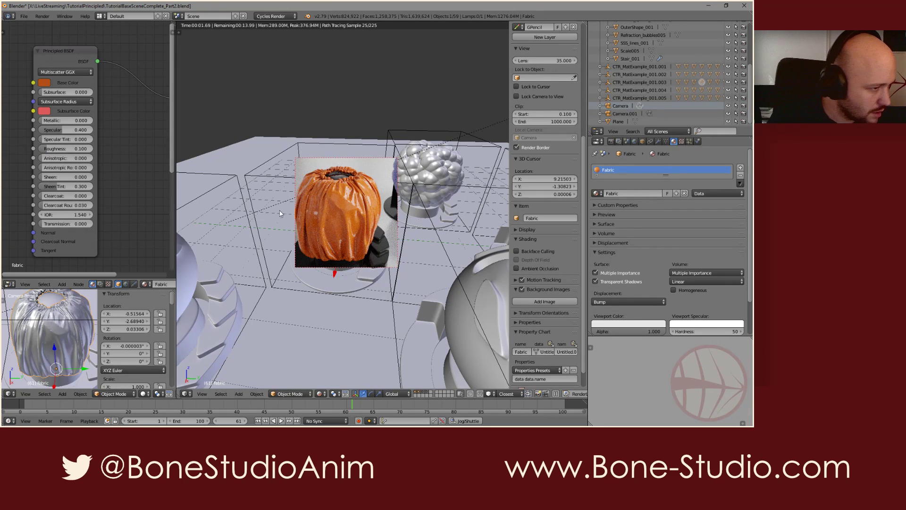
# Raise Sheen to 10 and Specular to 0.6
pyautogui.moveTo(42, 178); pyautogui.dragTo(92, 176)
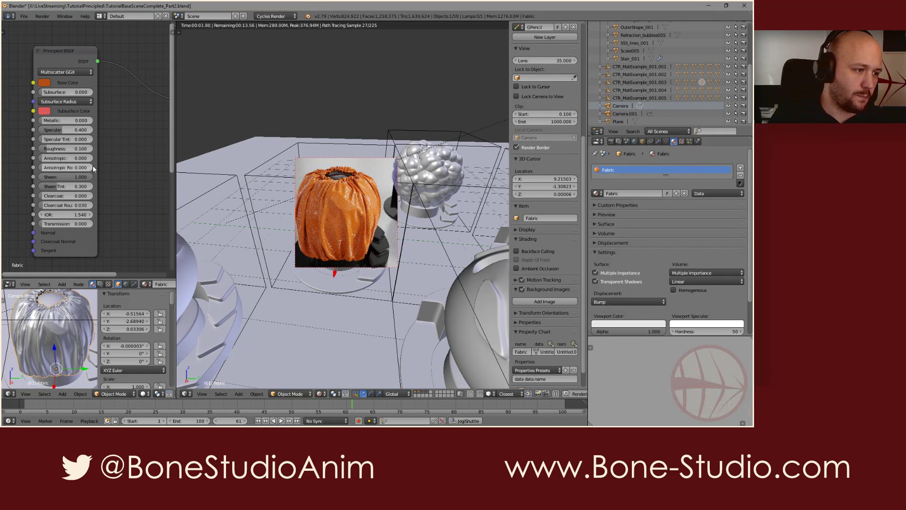
pyautogui.click(74, 176)
pyautogui.write('10')
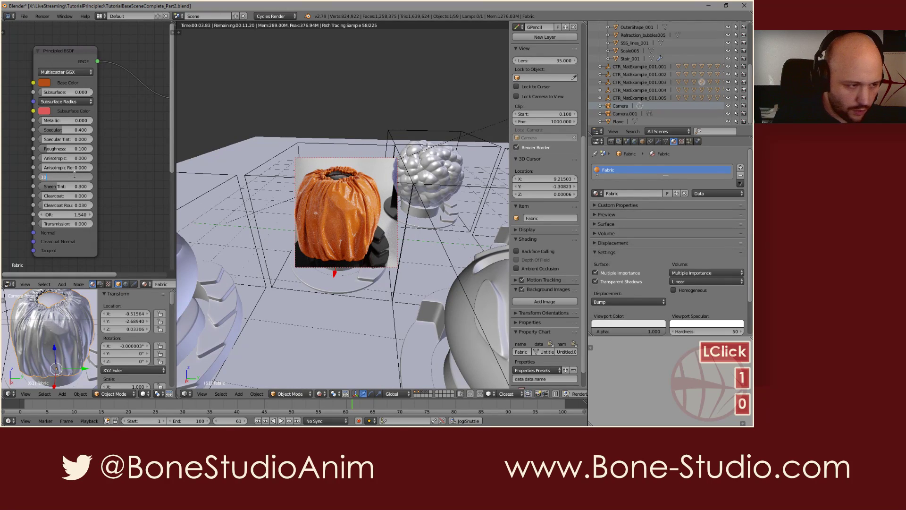
pyautogui.press('Return')
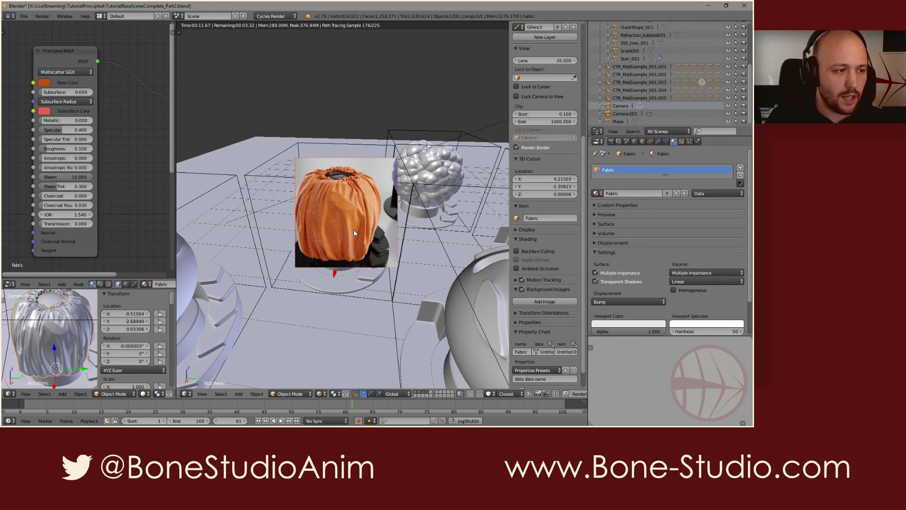
pyautogui.click(67, 129)
pyautogui.press('BackSpace')
pyautogui.write('6')
pyautogui.press('Return')
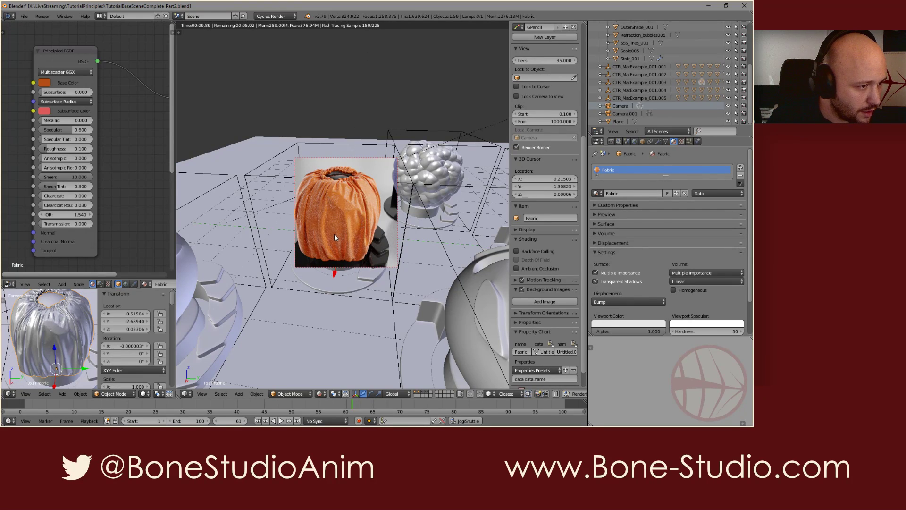
# Reconnect the Hue Saturation Value colour output to the Material Output's Displacement
pyautogui.hotkey('shift', 'f')
pyautogui.scroll(3, 334, 208)
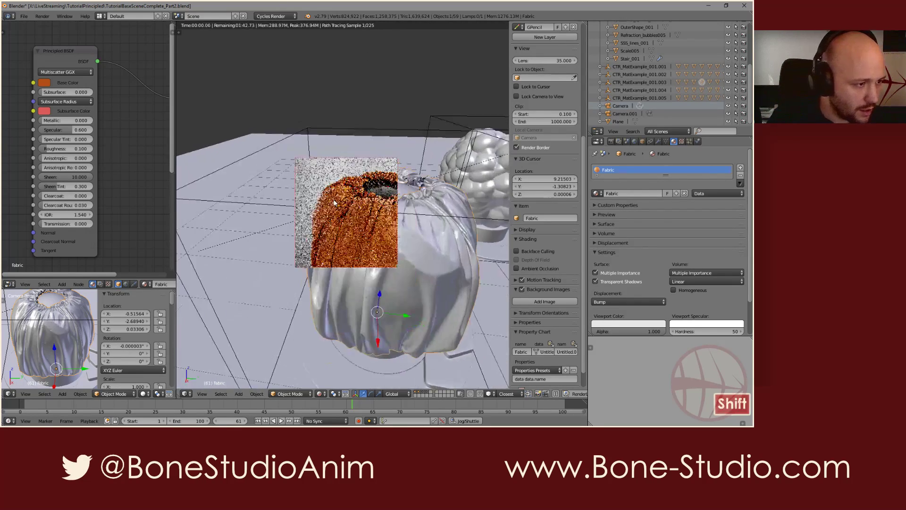
pyautogui.click(333, 208)
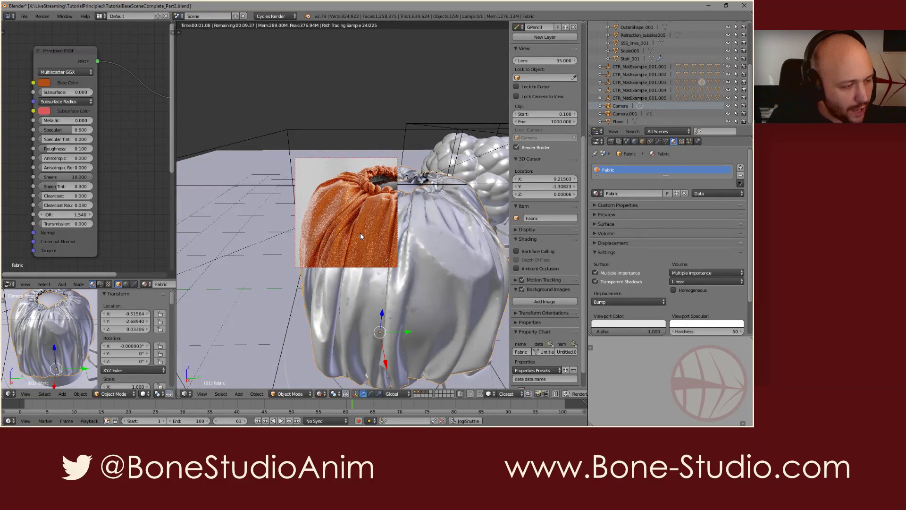
pyautogui.hotkey('shift', 'f')
pyautogui.scroll(-3, 354, 230)
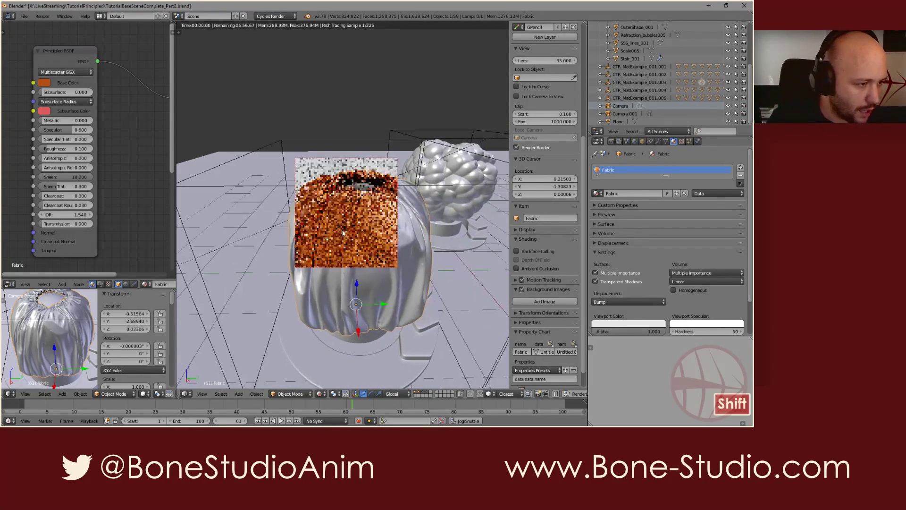
pyautogui.click(338, 208)
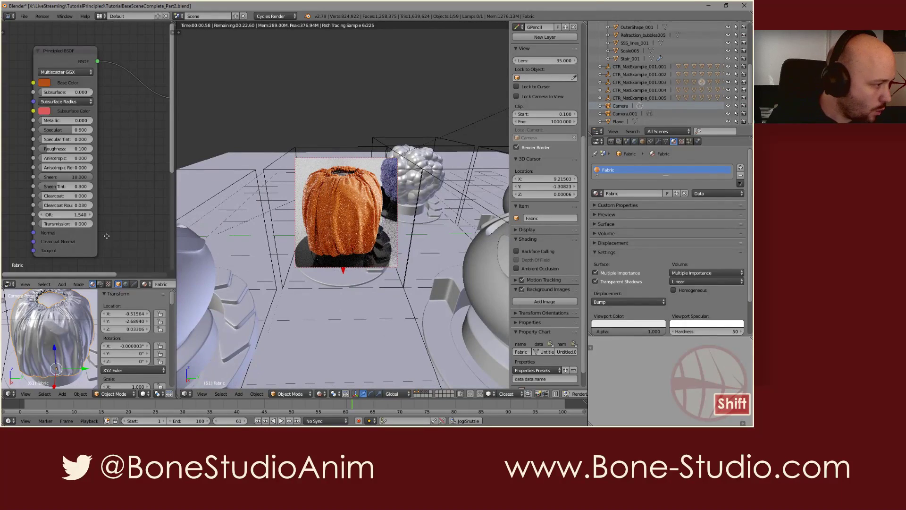
pyautogui.moveTo(61, 256); pyautogui.dragTo(30, 201, button='middle')
pyautogui.scroll(-2, 30, 197)
pyautogui.moveTo(85, 244); pyautogui.dragTo(101, 95)
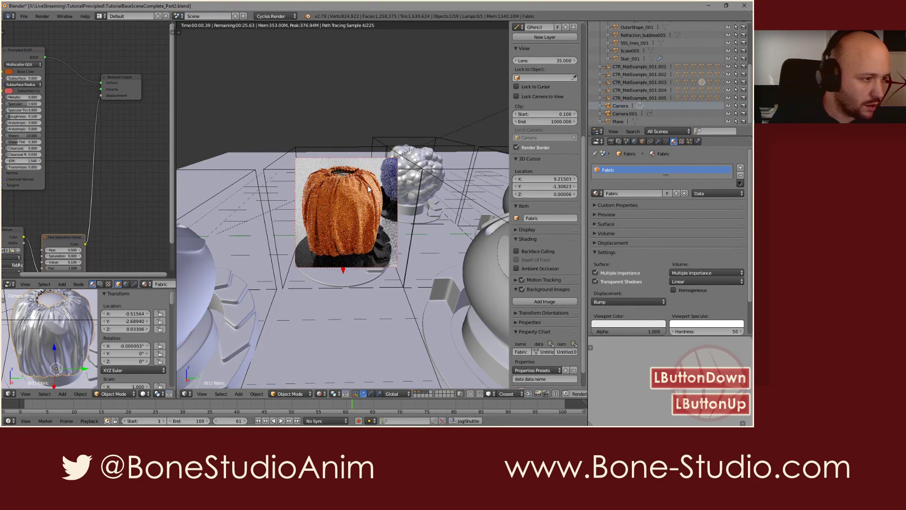
pyautogui.scroll(5, 371, 191)
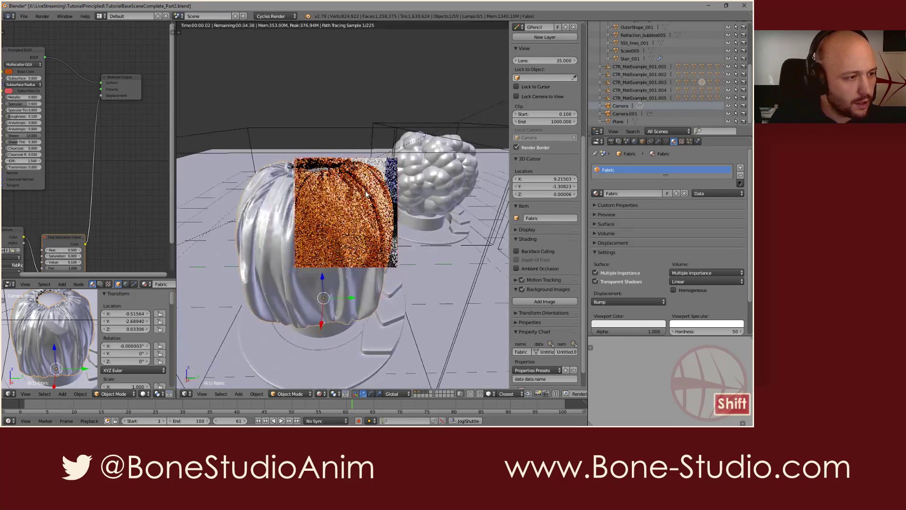
# Orbit around the fabric and set the Principled BSDF's Specular to 0.3
pyautogui.moveTo(326, 216)
pyautogui.mouseDown(button='middle')
pyautogui.moveTo(401, 239)
pyautogui.moveTo(316, 219)
pyautogui.moveTo(333, 210)
pyautogui.mouseUp(button='middle')
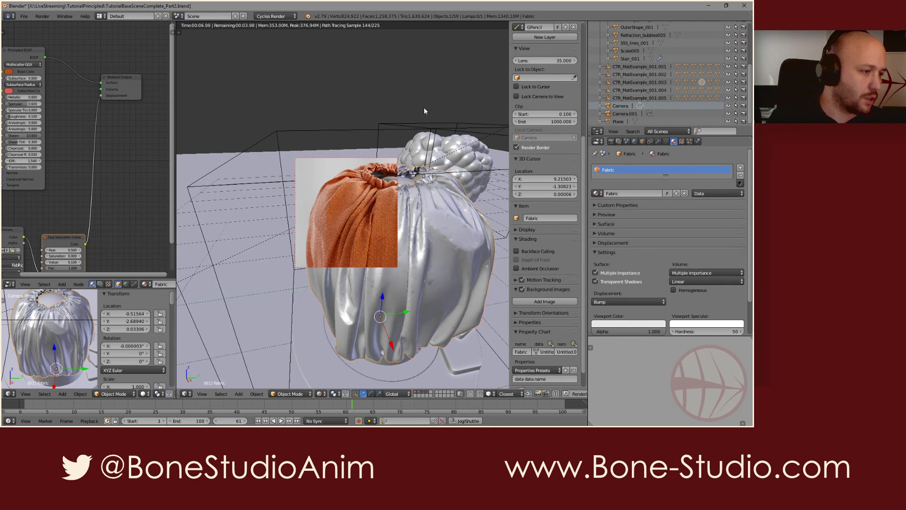
pyautogui.moveTo(344, 229); pyautogui.dragTo(361, 211, button='middle')
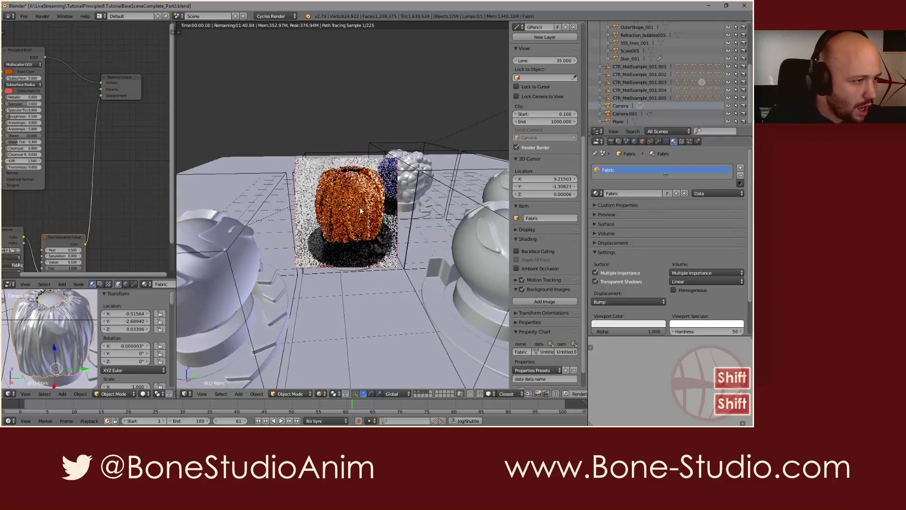
pyautogui.moveTo(63, 158); pyautogui.dragTo(100, 153, button='middle')
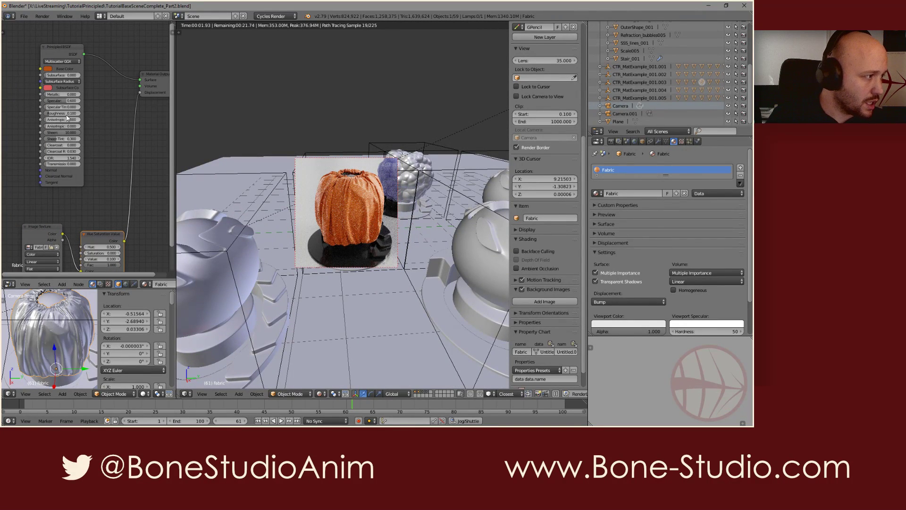
pyautogui.click(64, 100)
pyautogui.write('.3')
pyautogui.press('Return')
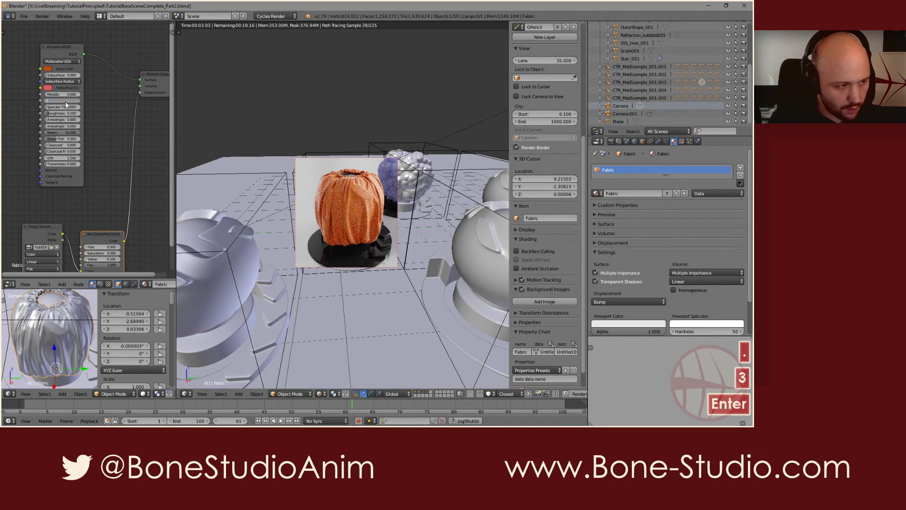
pyautogui.click(22, 127)
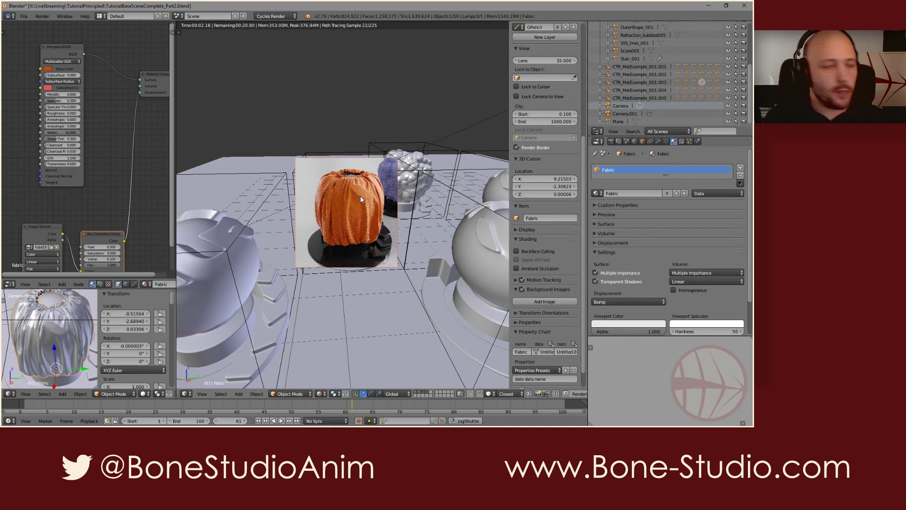
pyautogui.keyDown('shift'); pyautogui.moveTo(360, 195); pyautogui.dragTo(357, 226, button='middle'); pyautogui.keyUp('shift')
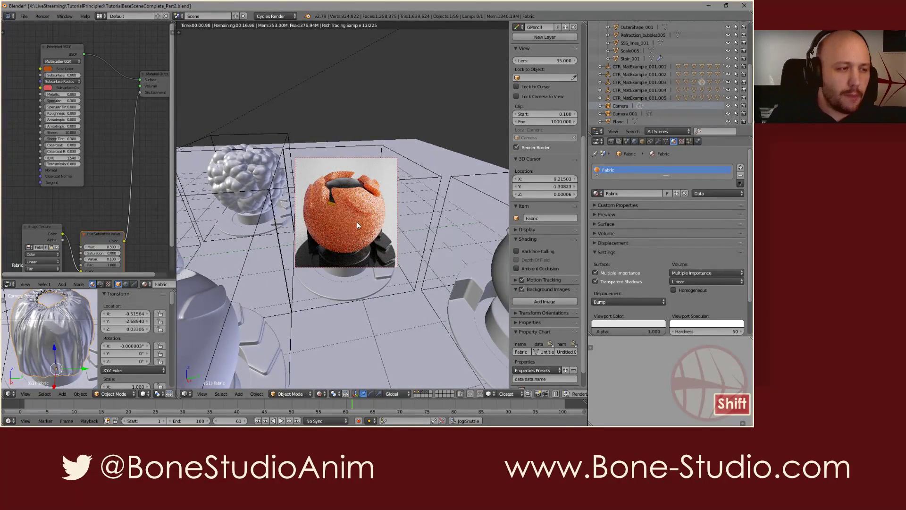
# Select the Subsurface sphere and set its Roughness to 0 and Subsurface to 0.000
pyautogui.rightClick(357, 225)
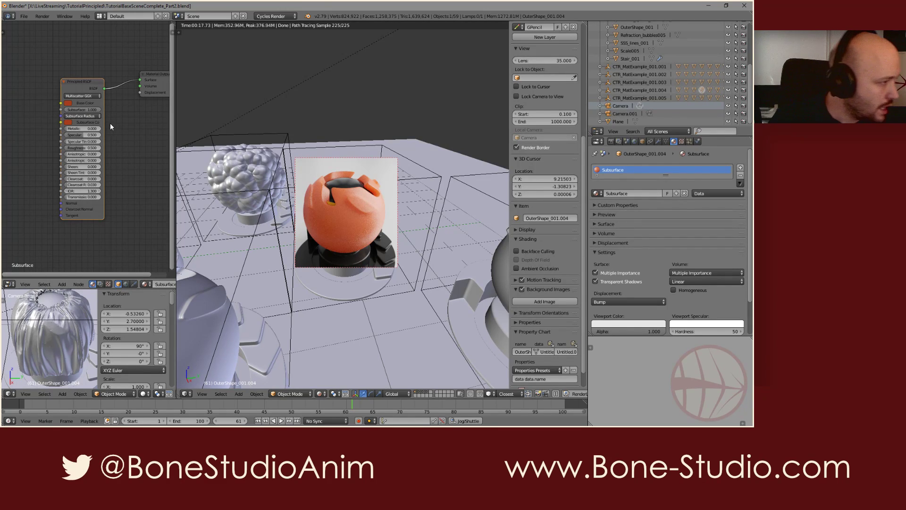
pyautogui.click(92, 129)
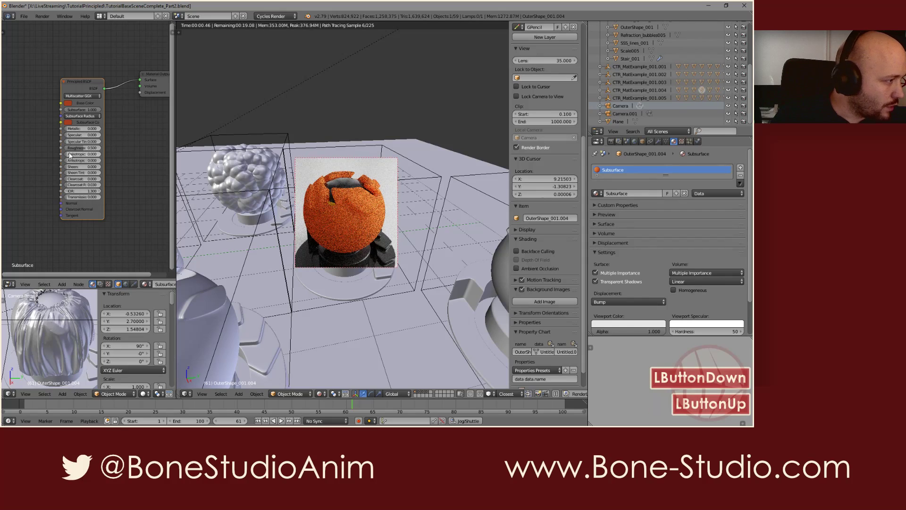
pyautogui.click(88, 147)
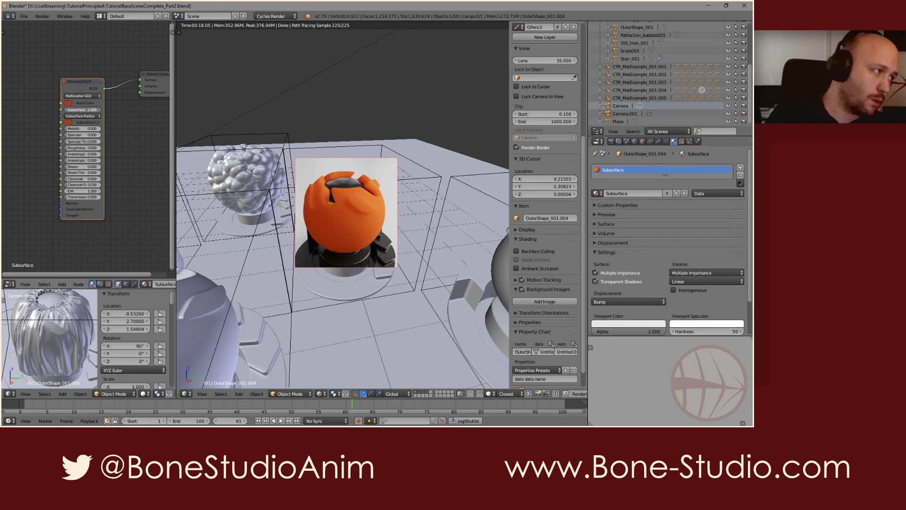
pyautogui.moveTo(94, 110); pyautogui.dragTo(71, 110)
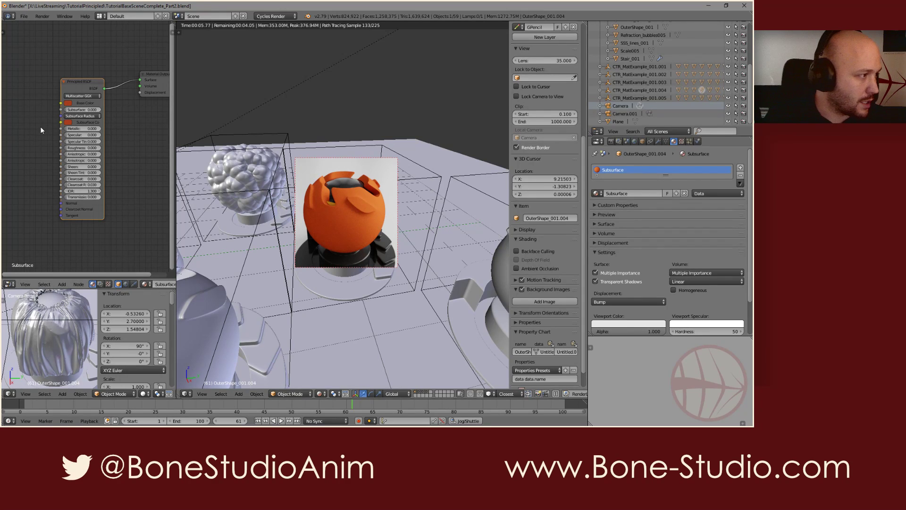
# Preview a blue base colour and set the Subsurface amount to 0.5
pyautogui.click(69, 103)
pyautogui.moveTo(84, 57); pyautogui.dragTo(105, 35)
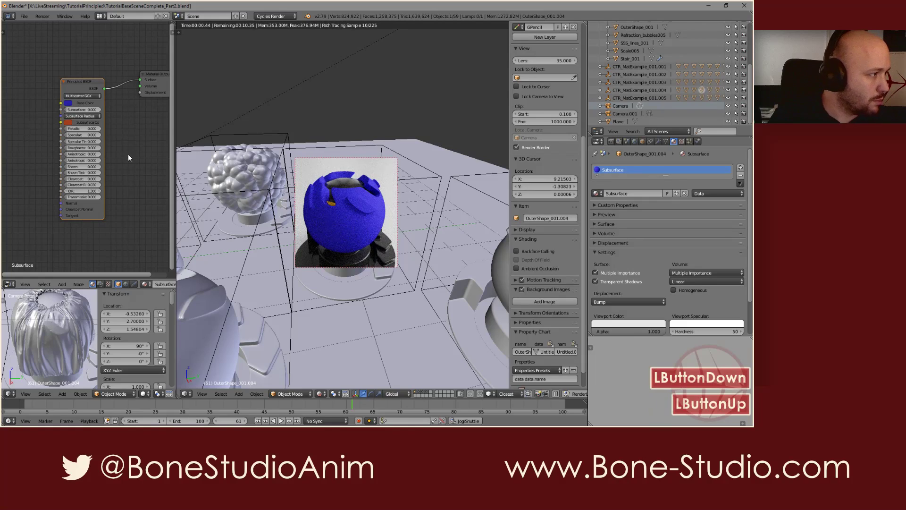
pyautogui.click(86, 109)
pyautogui.write('.5')
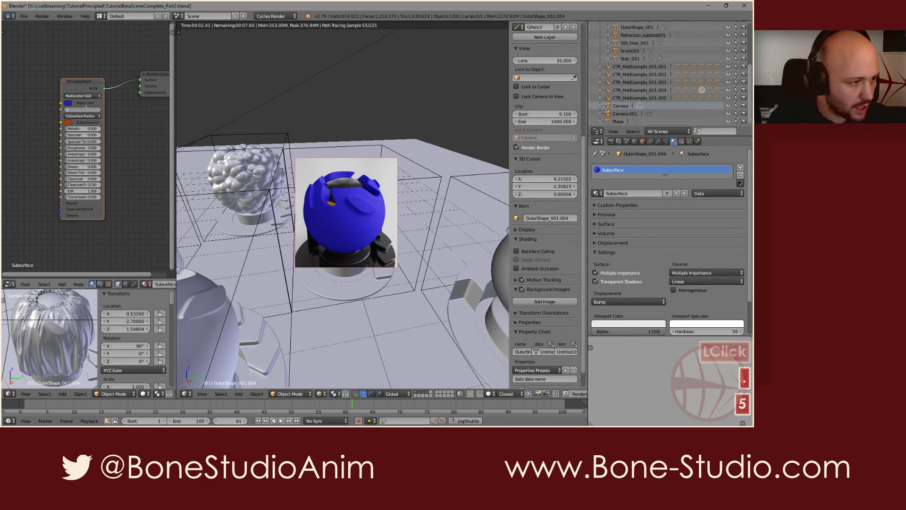
pyautogui.press('Return')
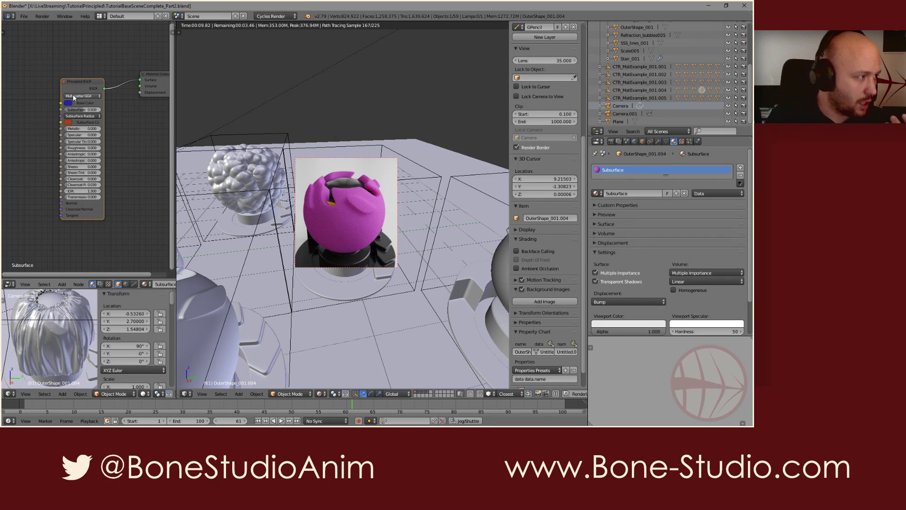
# Show the Subsurface Radius values and return the base colour to orange
pyautogui.click(98, 117)
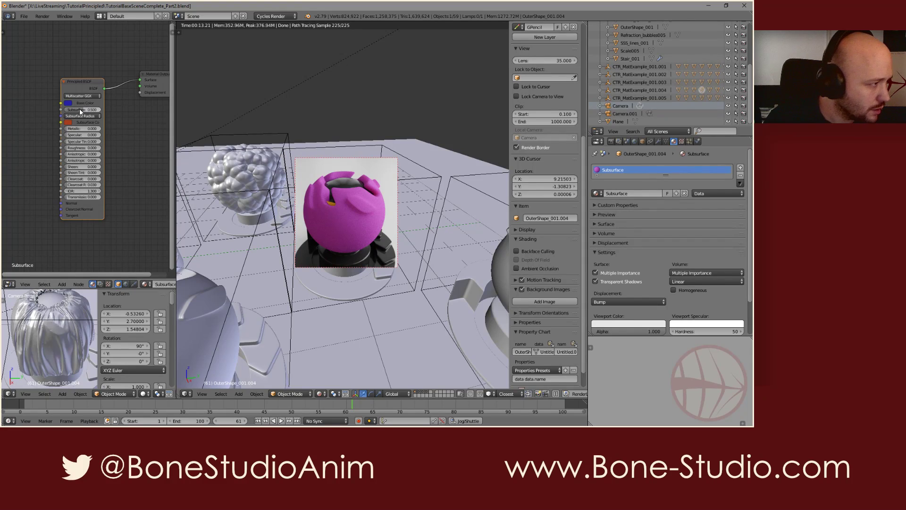
pyautogui.click(70, 103)
pyautogui.click(113, 76)
pyautogui.click(68, 122)
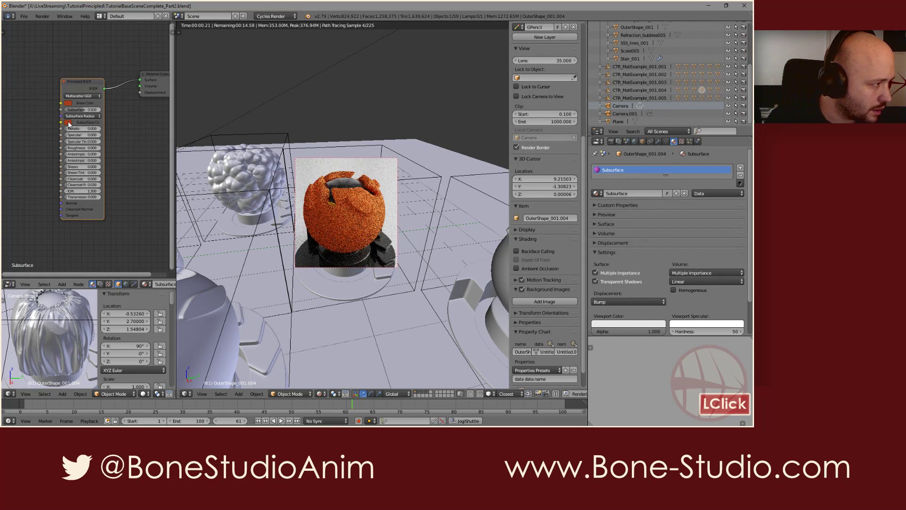
# Set the Subsurface Radius to 0, then the Subsurface amount to 0 and finally 1
pyautogui.click(96, 115)
pyautogui.click(95, 123)
pyautogui.write('0')
pyautogui.press('Return')
pyautogui.click(139, 148)
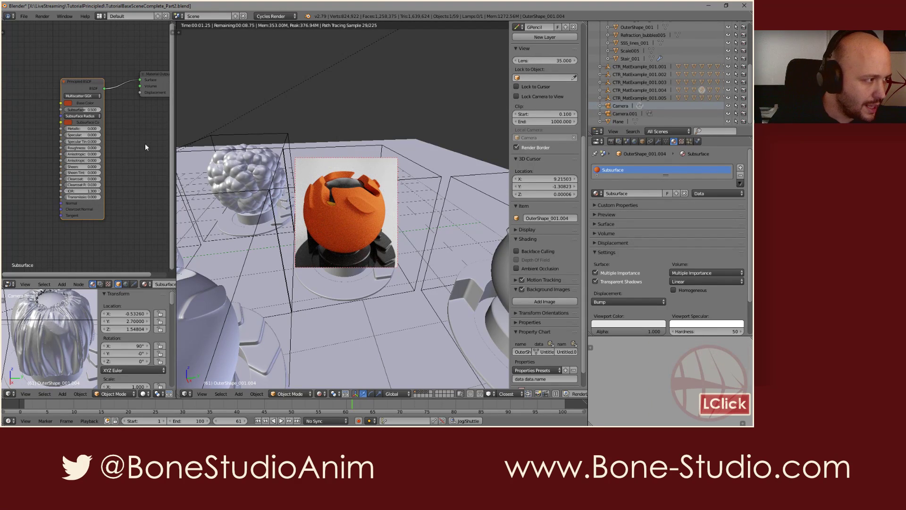
pyautogui.moveTo(85, 110); pyautogui.dragTo(92, 110)
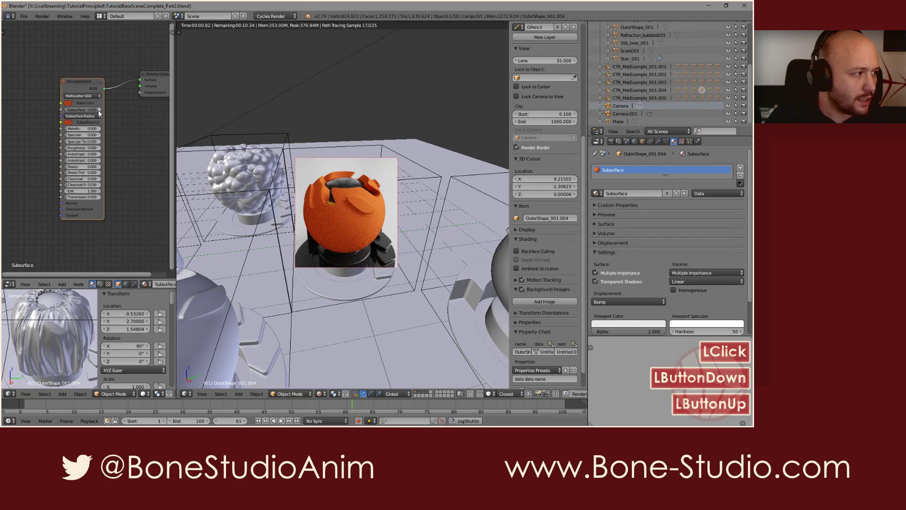
pyautogui.click(97, 109)
pyautogui.write('0')
pyautogui.press('Return')
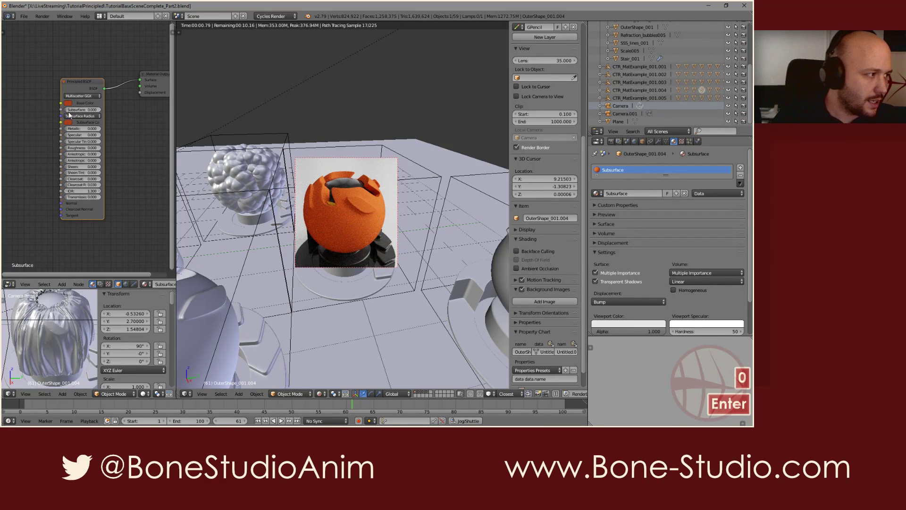
pyautogui.click(80, 109)
pyautogui.write('1')
pyautogui.press('Return')
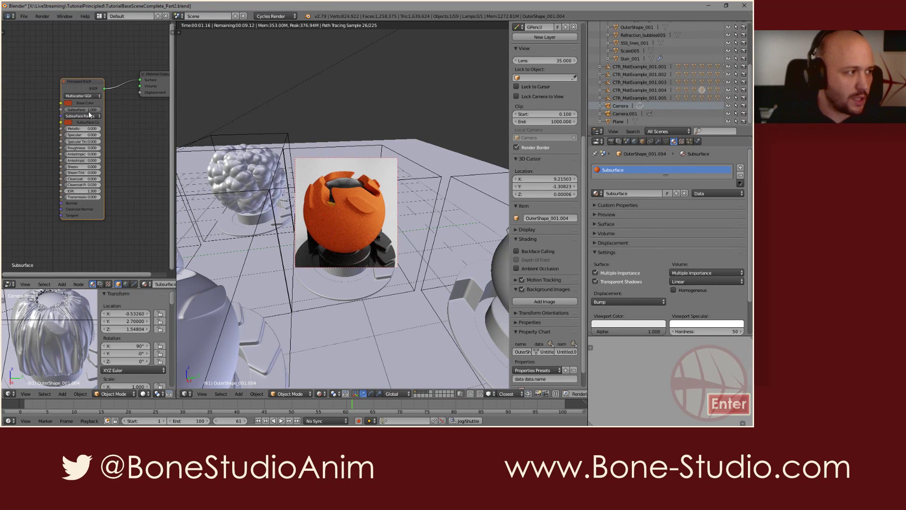
# Try Subsurface Radius values of 1 and 10, settling on 1.000 for all axes
pyautogui.click(91, 115)
pyautogui.click(91, 124)
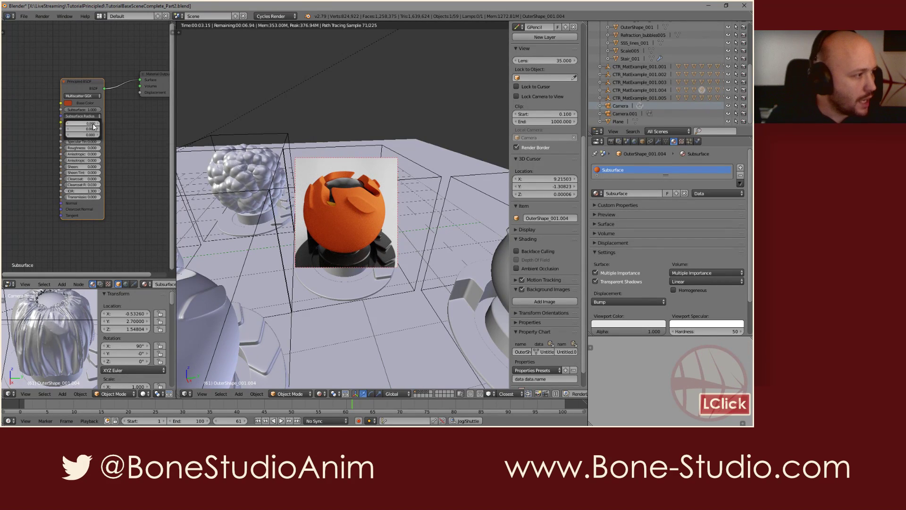
pyautogui.write('1')
pyautogui.press('Return')
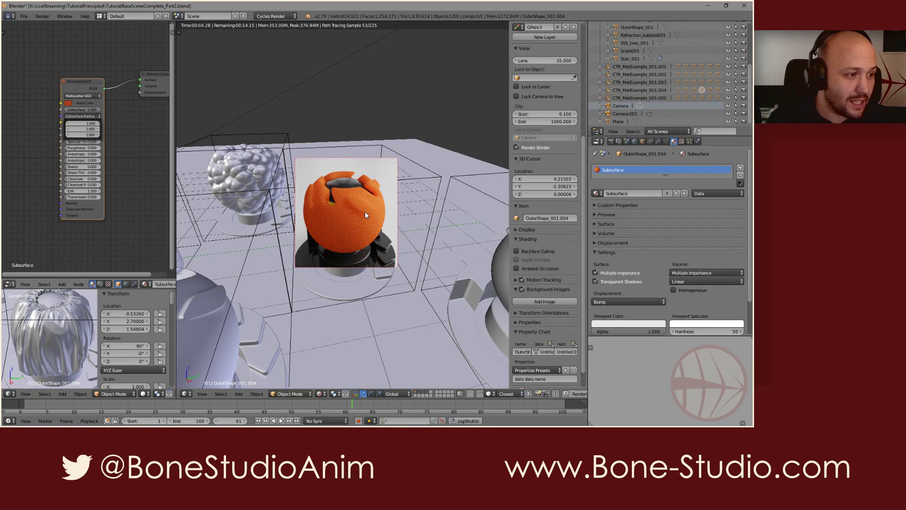
pyautogui.click(87, 124)
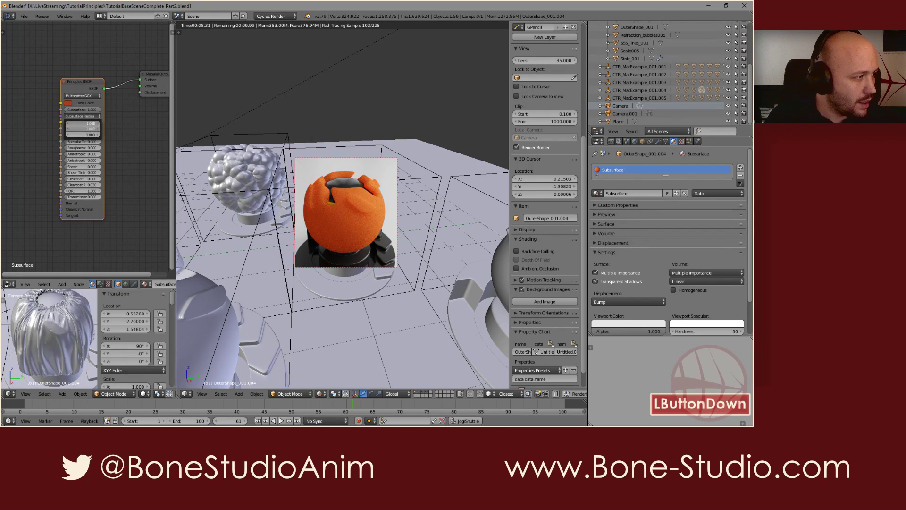
pyautogui.write('10')
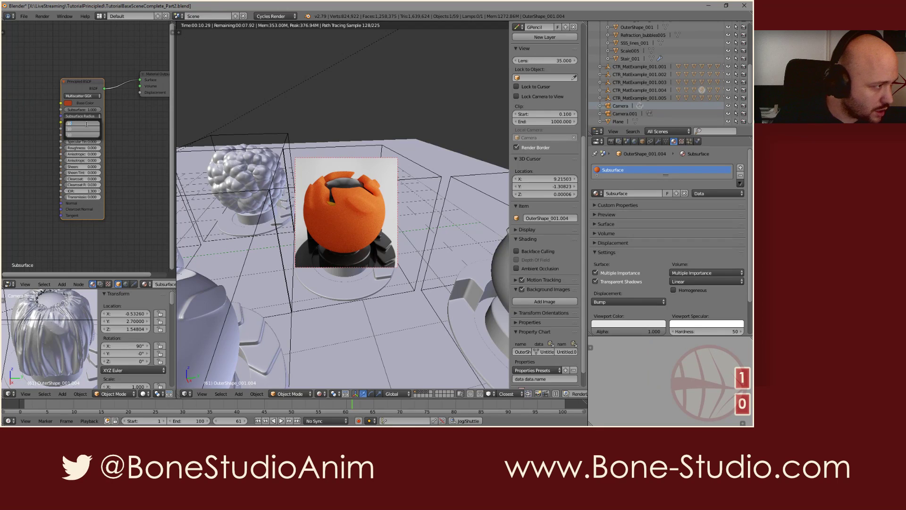
pyautogui.press('Return')
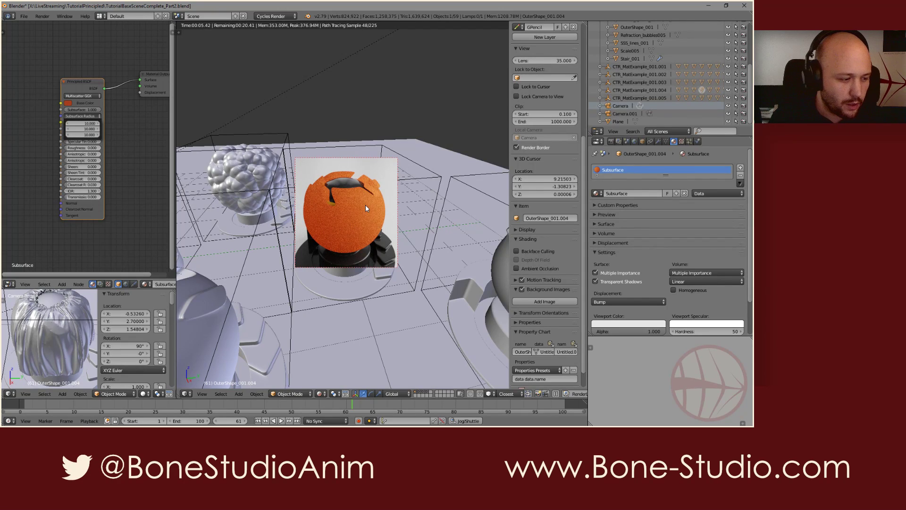
pyautogui.click(91, 122)
pyautogui.press('Return')
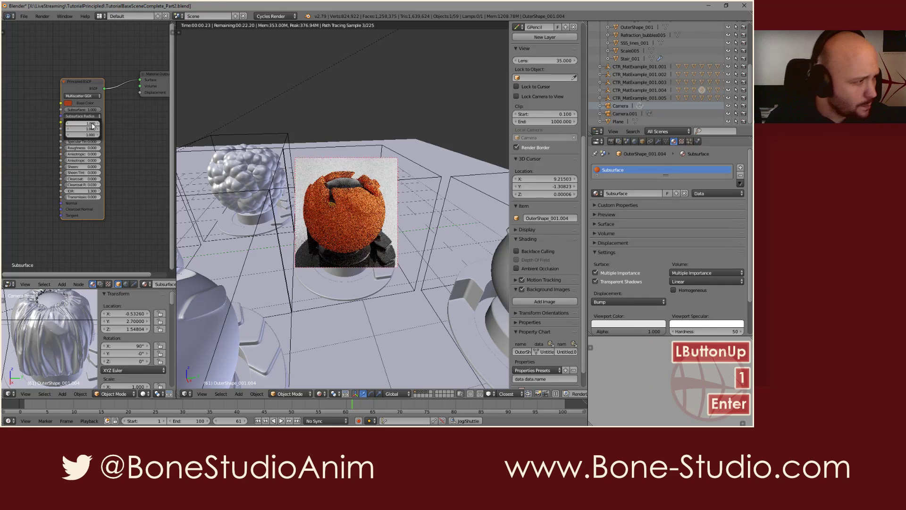
pyautogui.click(92, 114)
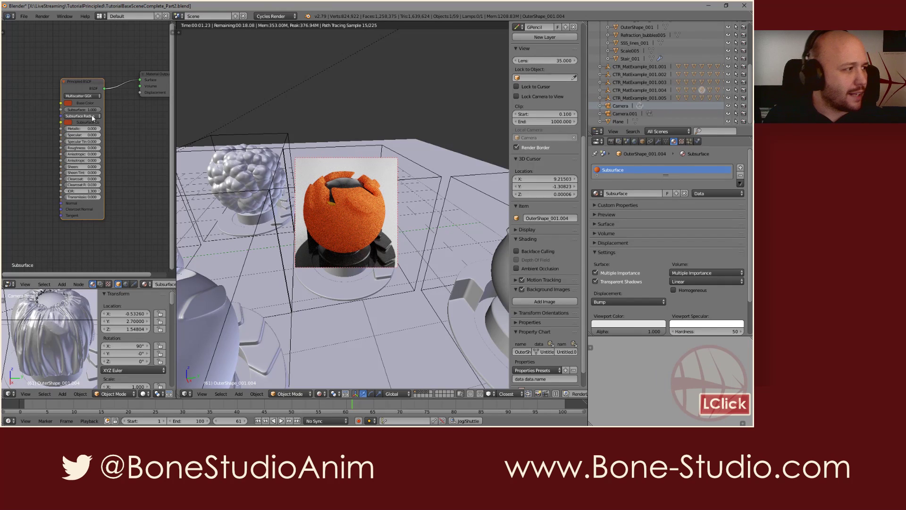
pyautogui.click(118, 114)
# Make the subsurface colour pure red
pyautogui.click(69, 122)
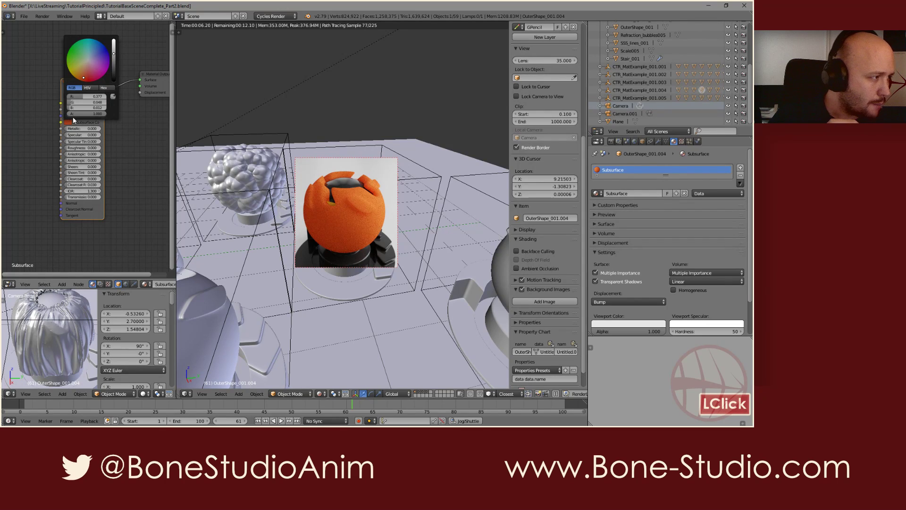
pyautogui.moveTo(80, 95); pyautogui.dragTo(52, 102)
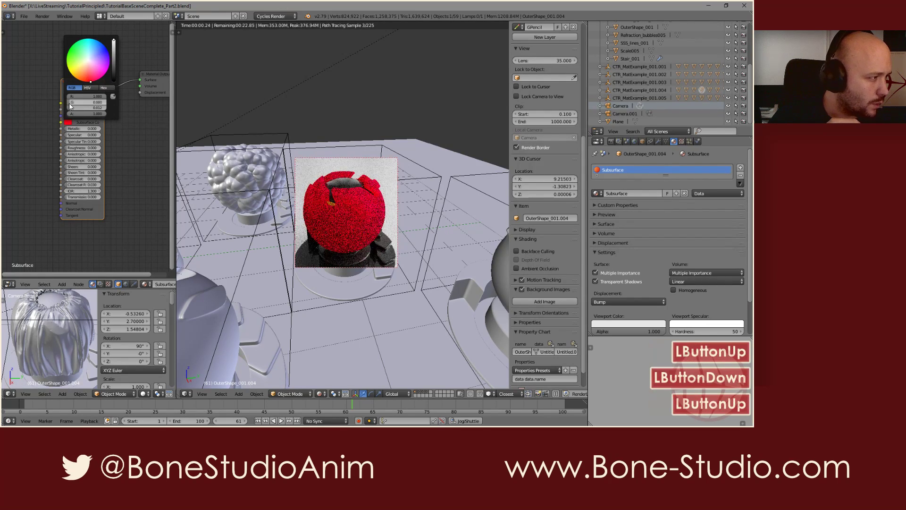
pyautogui.click(124, 157)
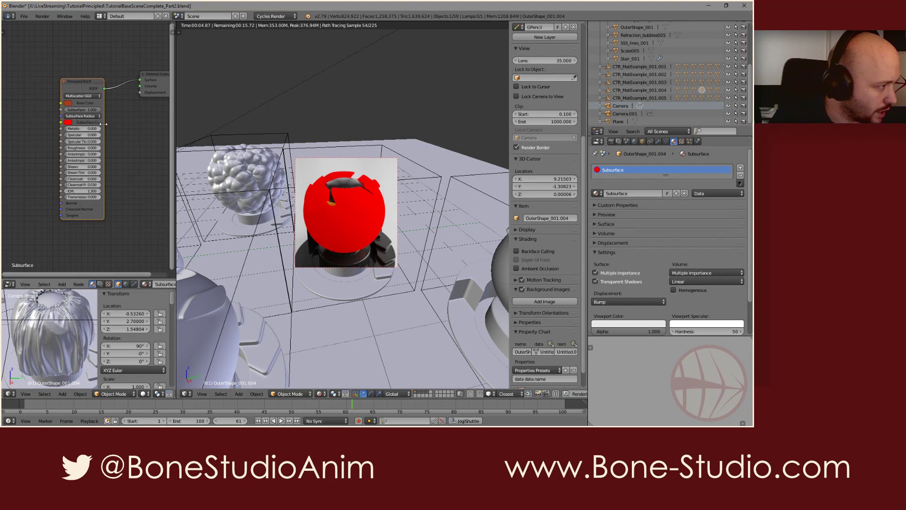
# Set the Subsurface Radius X and Y components to 0, then enter a radius of 100
pyautogui.click(92, 116)
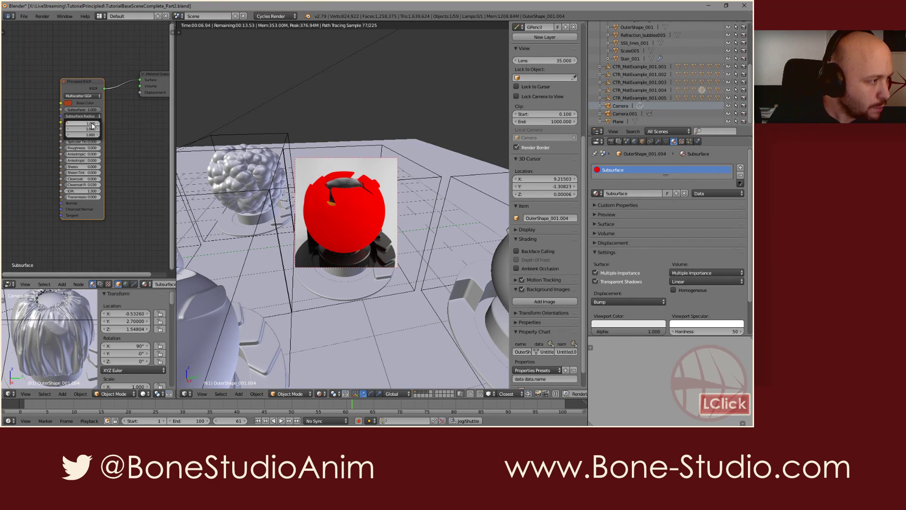
pyautogui.click(92, 124)
pyautogui.write('0')
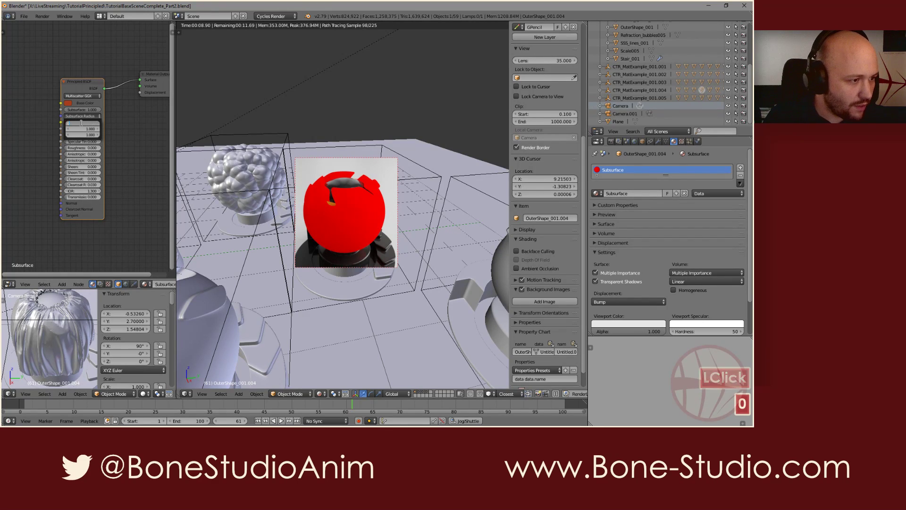
pyautogui.press('Return')
pyautogui.click(108, 126)
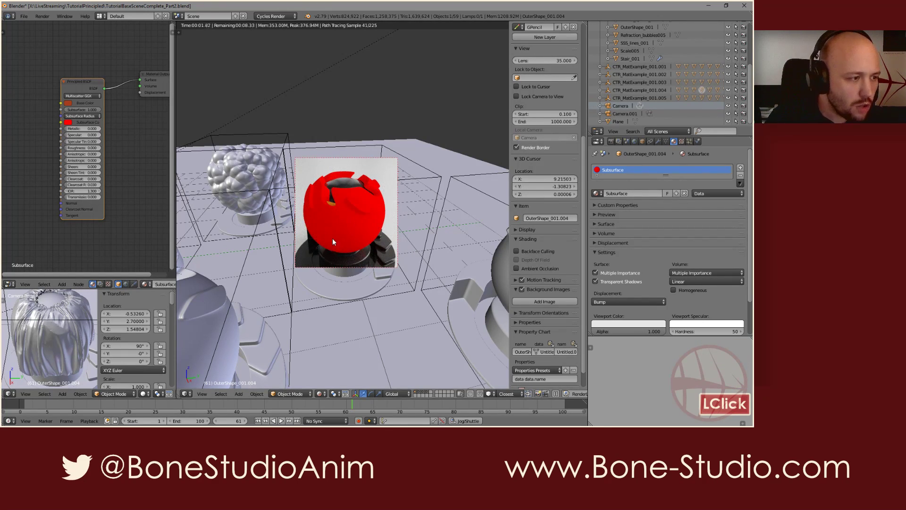
pyautogui.click(91, 116)
pyautogui.click(86, 128)
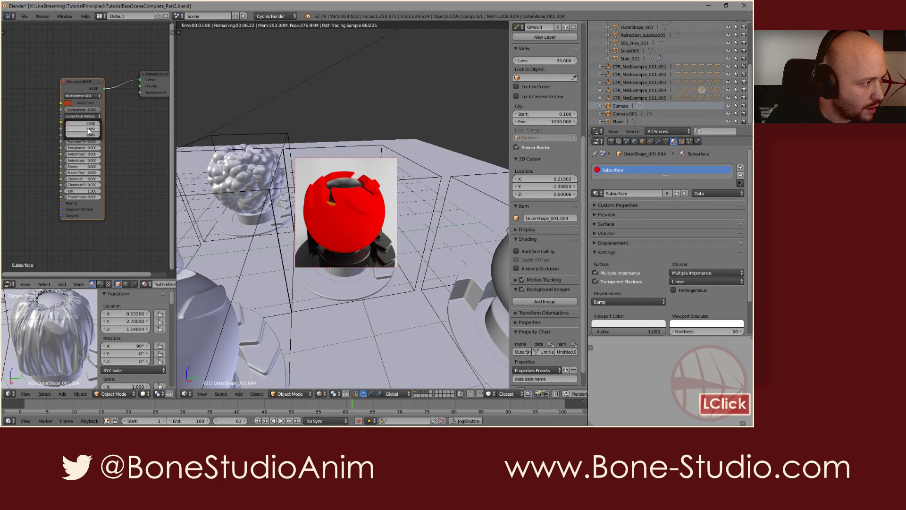
pyautogui.write('0')
pyautogui.press('Return')
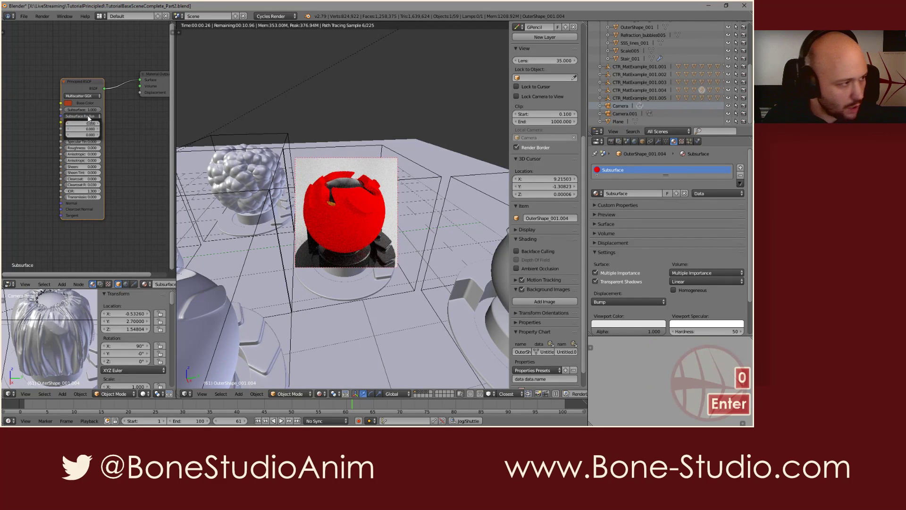
pyautogui.write('1090')
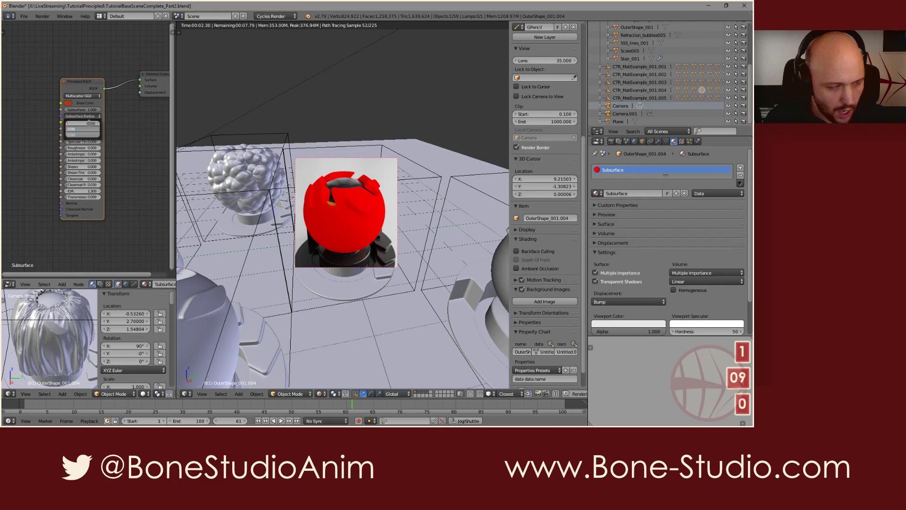
pyautogui.press('BackSpace')
pyautogui.press('BackSpace')
pyautogui.press('BackSpace')
pyautogui.write('00')
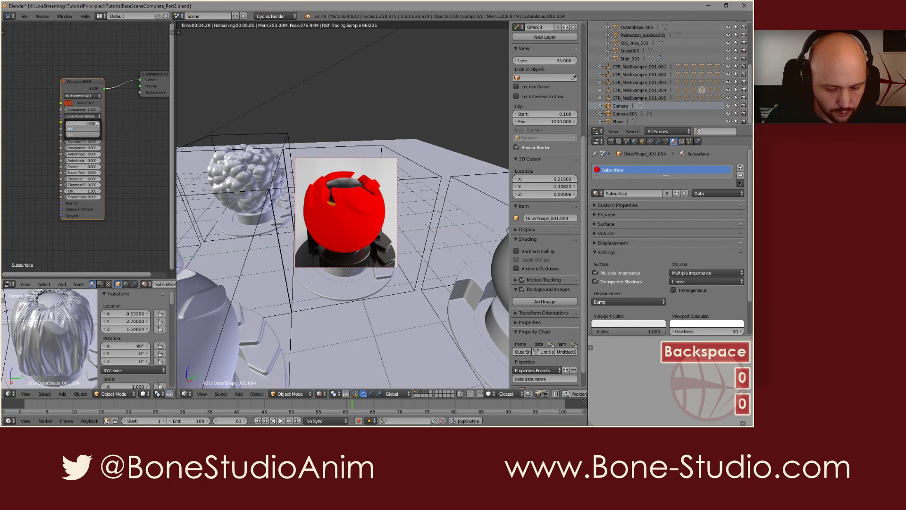
pyautogui.press('Return')
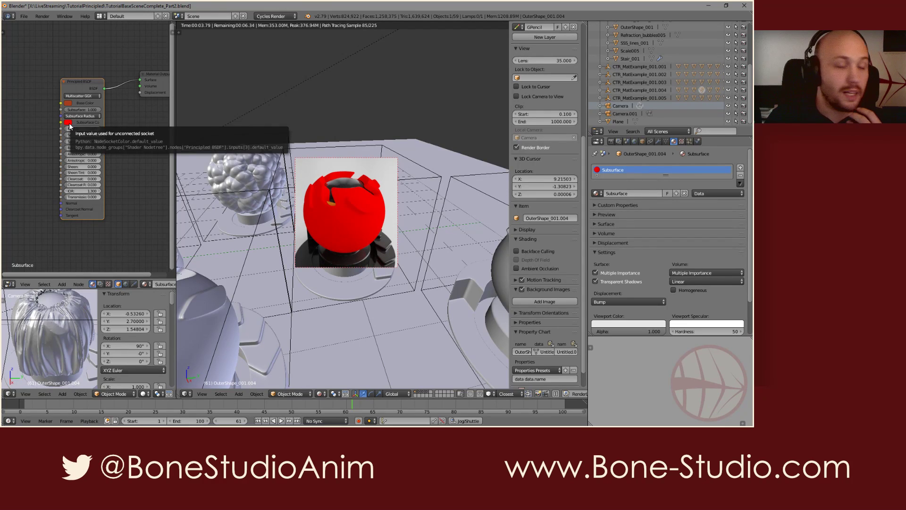
# Set the first Subsurface Radius component to 1
pyautogui.click(80, 118)
pyautogui.click(89, 122)
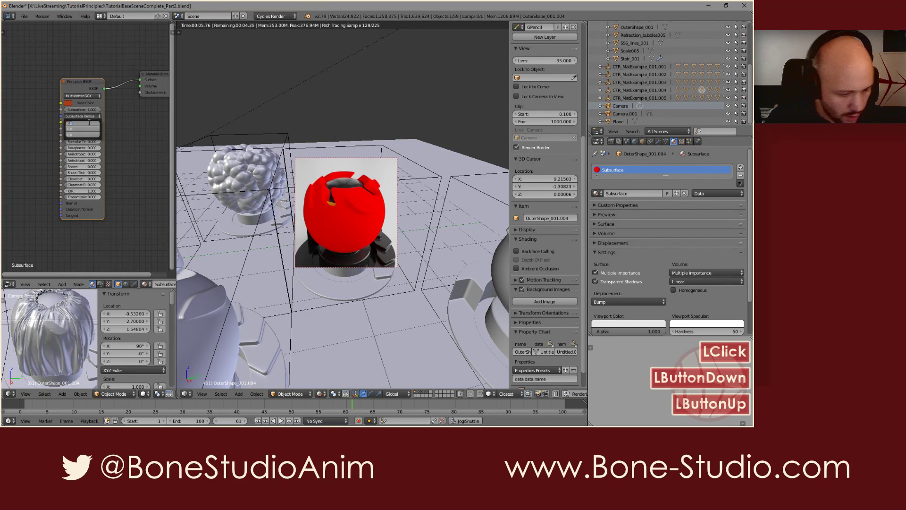
pyautogui.write('1')
pyautogui.press('Return')
pyautogui.click(119, 143)
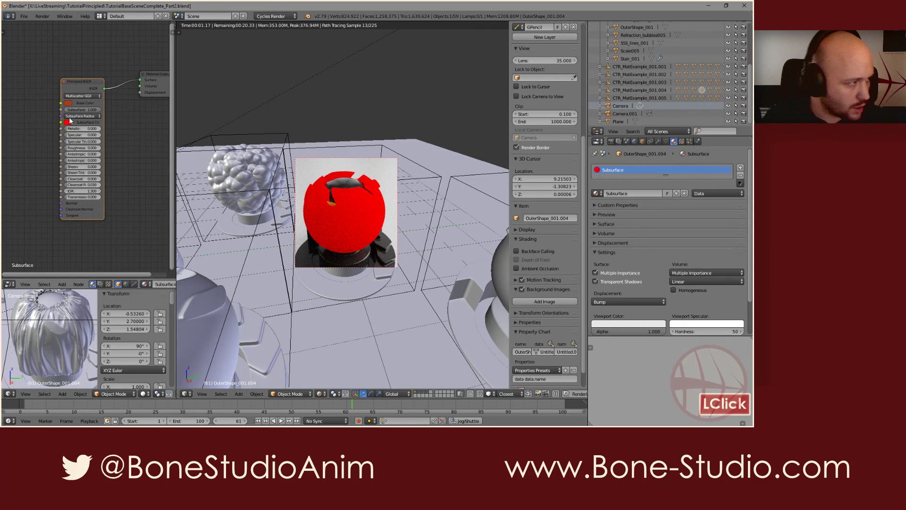
# Make the Subsurface Color orange to match the base colour
pyautogui.click(68, 122)
pyautogui.click(67, 124)
pyautogui.moveTo(68, 103); pyautogui.dragTo(68, 122)
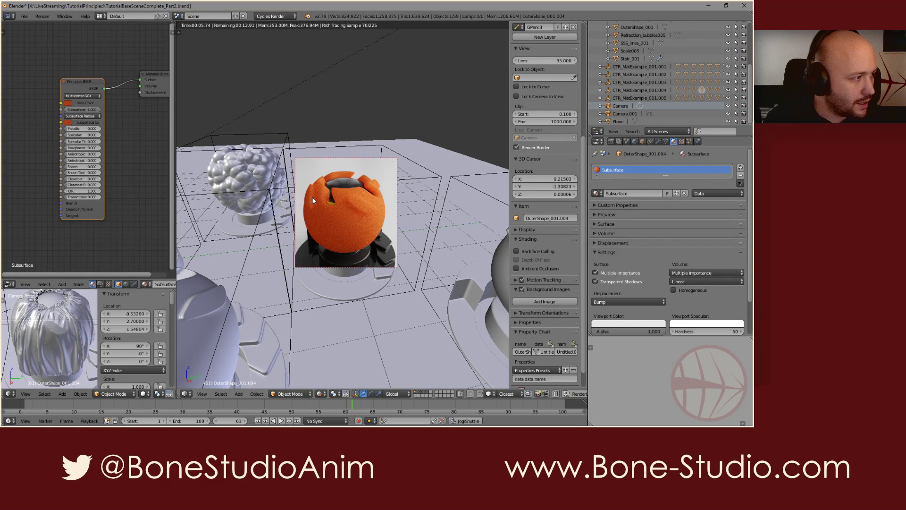
pyautogui.keyDown('shift'); pyautogui.moveTo(321, 205); pyautogui.dragTo(343, 215, button='middle'); pyautogui.keyUp('shift')
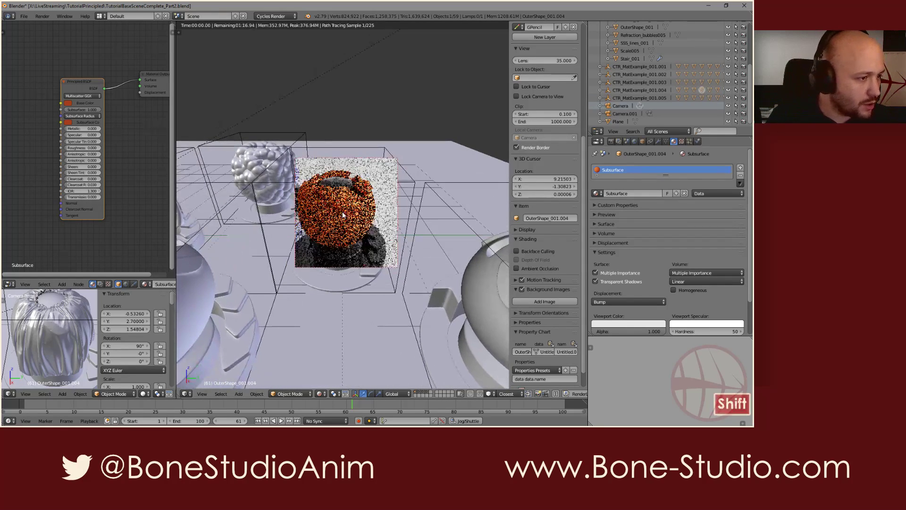
# Set the Principled BSDF Specular to 0.300
pyautogui.click(87, 135)
pyautogui.write('.5')
pyautogui.press('Return')
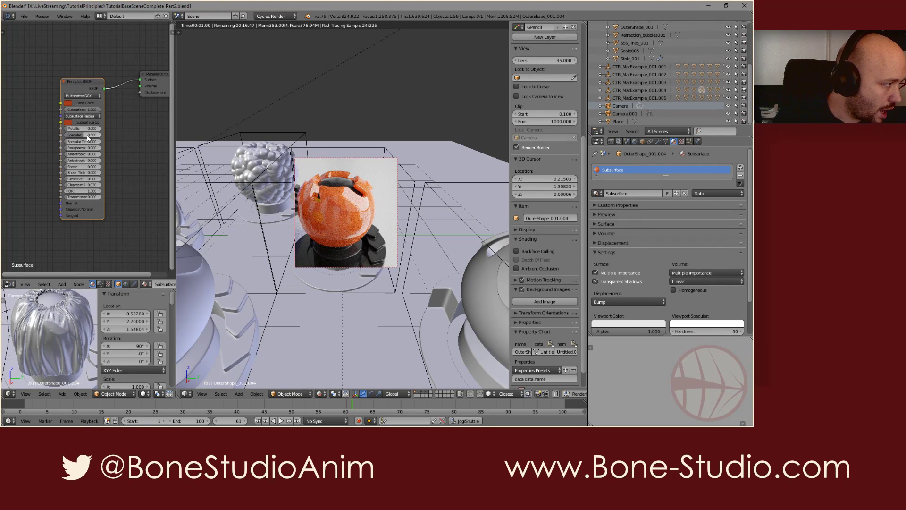
pyautogui.click(87, 134)
pyautogui.write('.3')
pyautogui.press('Return')
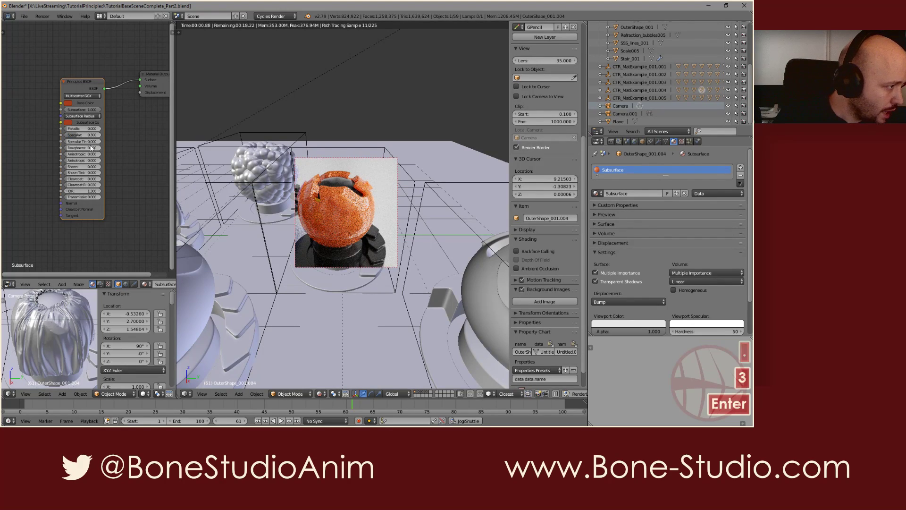
# Set the Principled BSDF Roughness to 0.5
pyautogui.click(89, 146)
pyautogui.write('3')
pyautogui.press('Return')
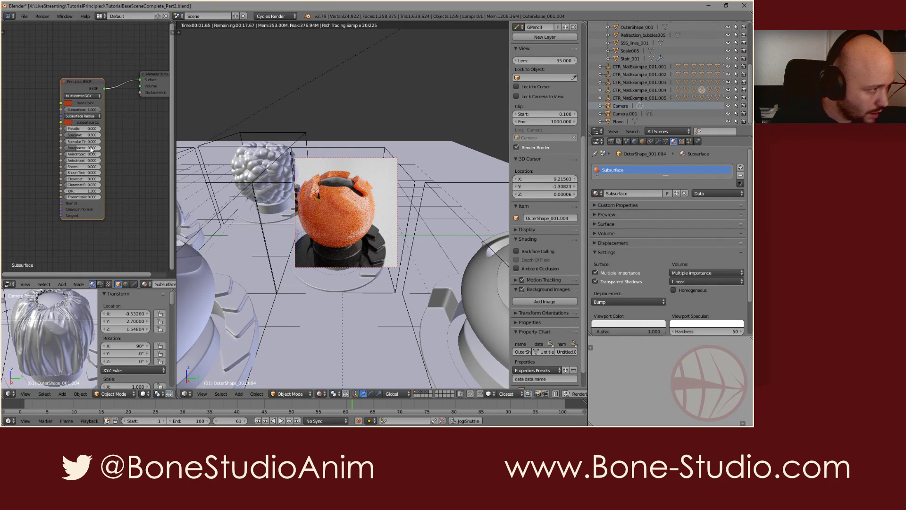
pyautogui.click(92, 148)
pyautogui.write('.5')
pyautogui.press('Return')
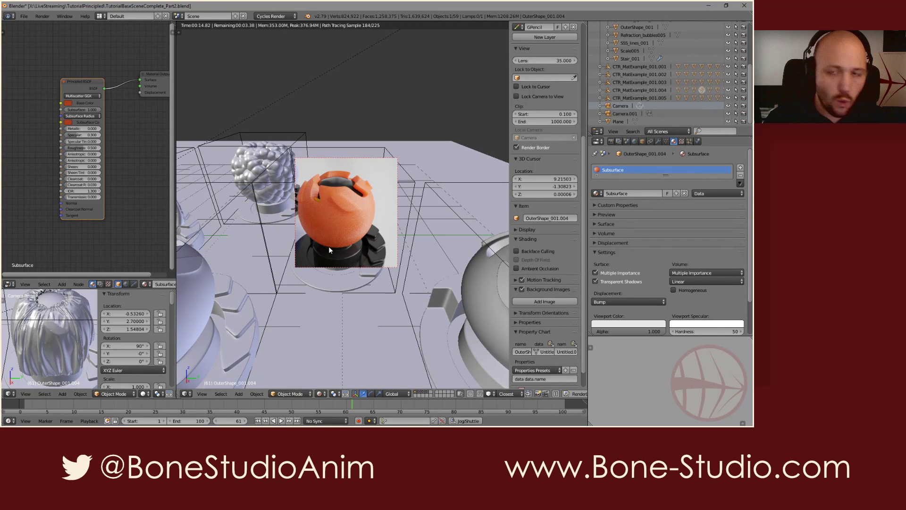
# Bring the cloud into view in the 3D viewport and select it
pyautogui.keyDown('shift'); pyautogui.moveTo(305, 216); pyautogui.dragTo(387, 257, button='middle'); pyautogui.keyUp('shift')
pyautogui.scroll(3, 387, 257)
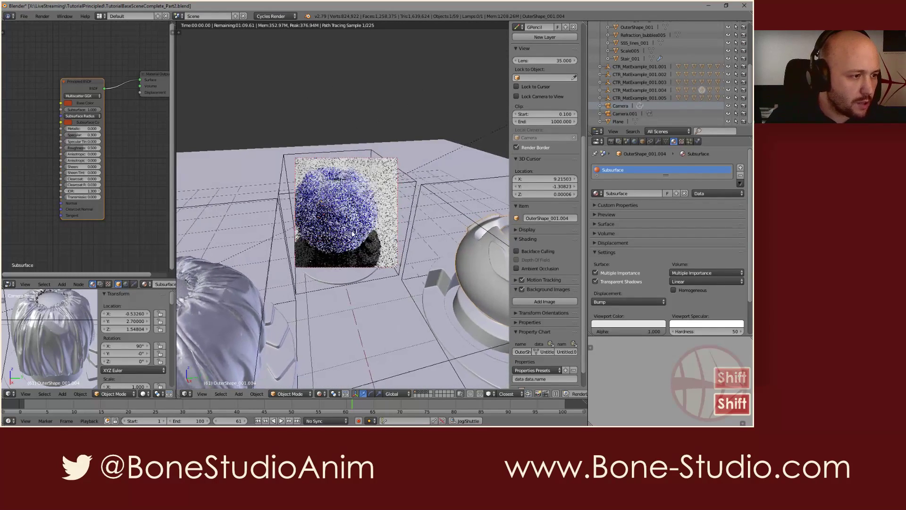
pyautogui.keyDown('shift'); pyautogui.moveTo(351, 233); pyautogui.dragTo(358, 229, button='middle'); pyautogui.keyUp('shift')
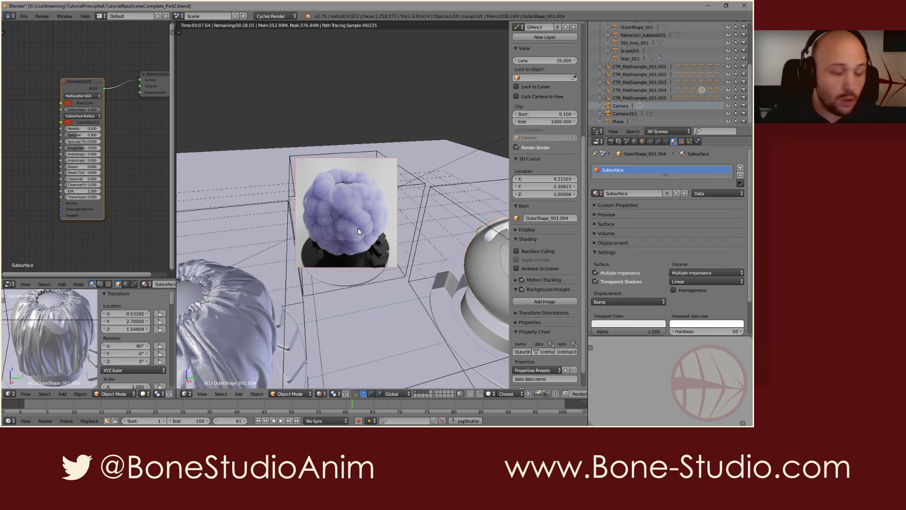
pyautogui.rightClick(356, 219)
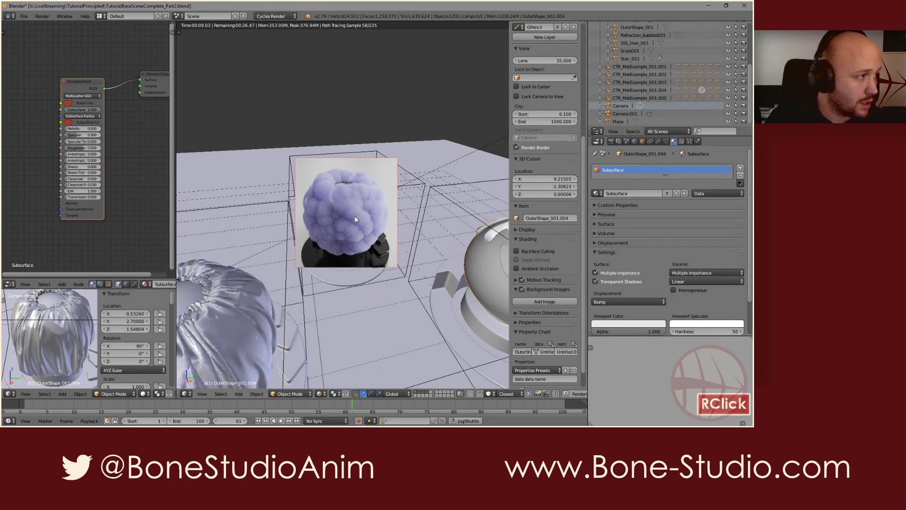
pyautogui.rightClick(357, 220)
pyautogui.press('Home')
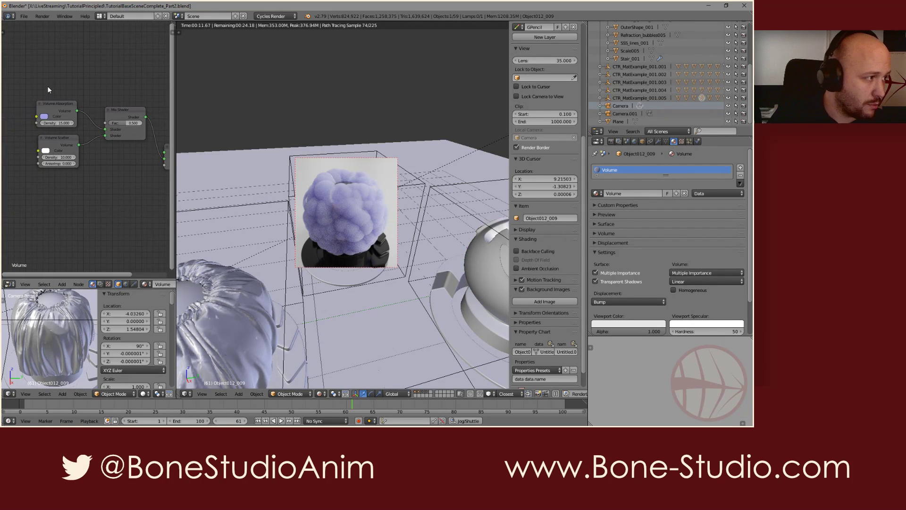
# Frame the Volume material nodes and raise the absorption–scatter Mix Shader factor to 1.000
pyautogui.moveTo(123, 223); pyautogui.dragTo(86, 196, button='middle')
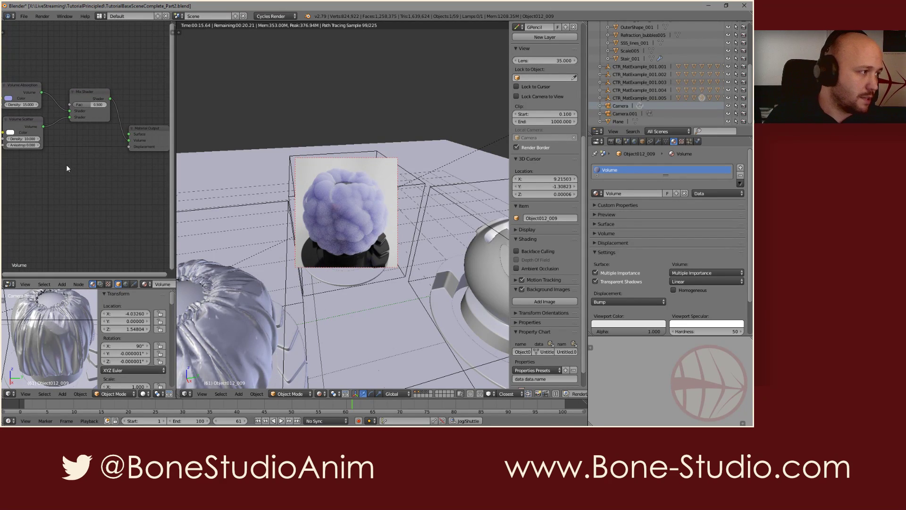
pyautogui.moveTo(42, 145); pyautogui.dragTo(81, 158, button='middle')
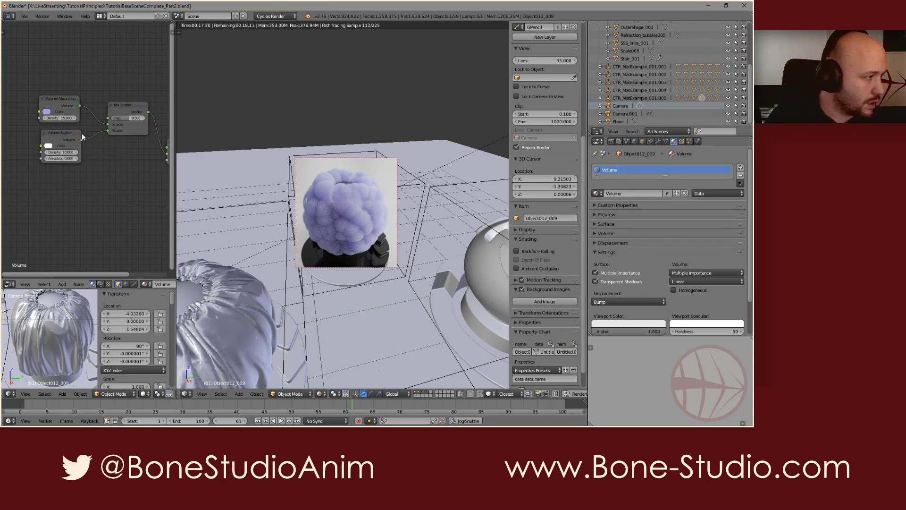
pyautogui.moveTo(132, 118)
pyautogui.mouseDown()
pyautogui.moveTo(116, 117)
pyautogui.moveTo(145, 118)
pyautogui.mouseUp()
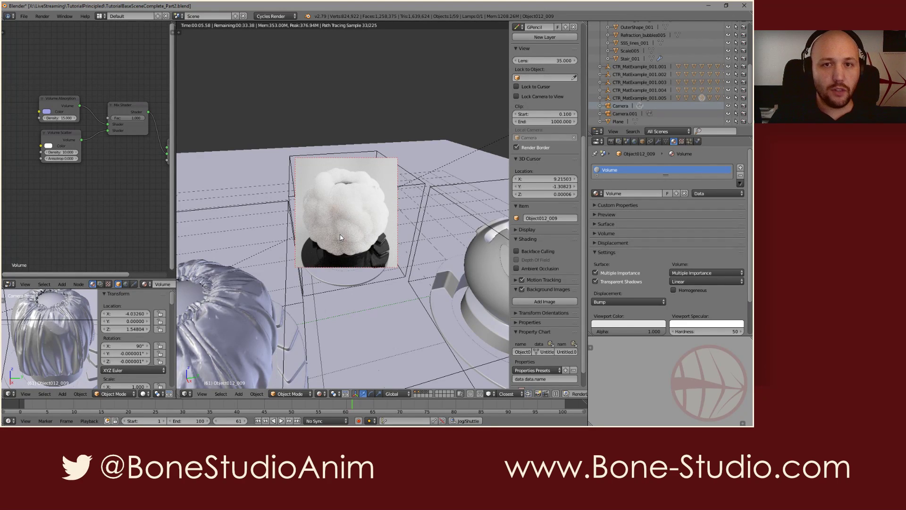
pyautogui.moveTo(139, 121); pyautogui.dragTo(59, 114)
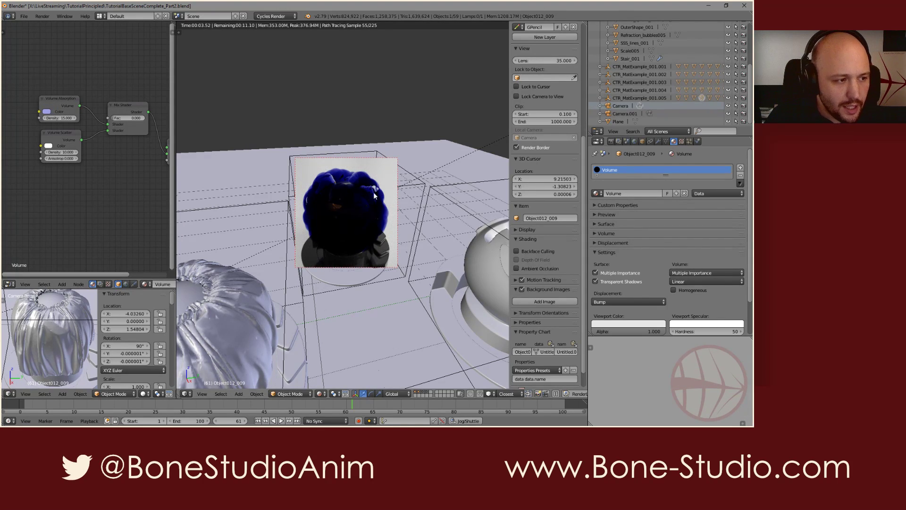
pyautogui.click(136, 119)
pyautogui.write('0.5')
pyautogui.press('Return')
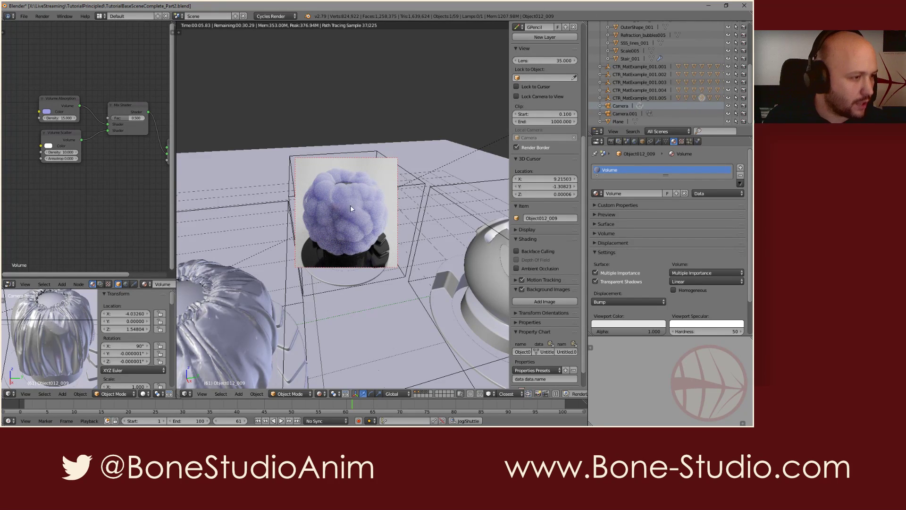
pyautogui.moveTo(126, 192); pyautogui.dragTo(94, 197, button='middle')
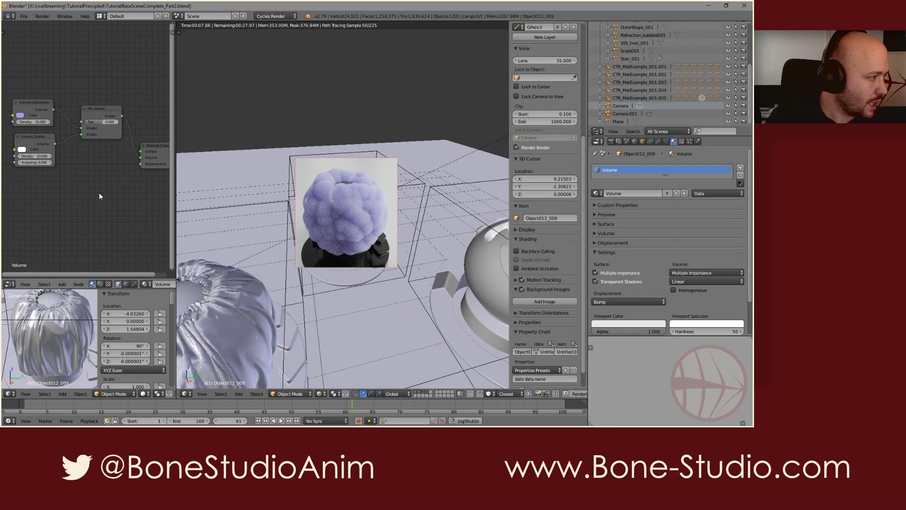
# Set the Volume Absorption colour to red so the cloud turns pink
pyautogui.click(21, 115)
pyautogui.click(39, 69)
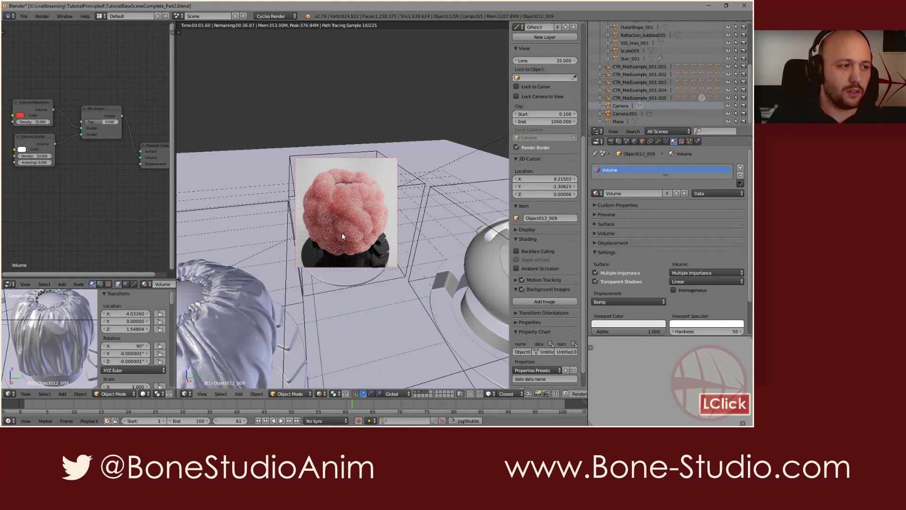
pyautogui.moveTo(80, 216); pyautogui.dragTo(73, 215, button='middle')
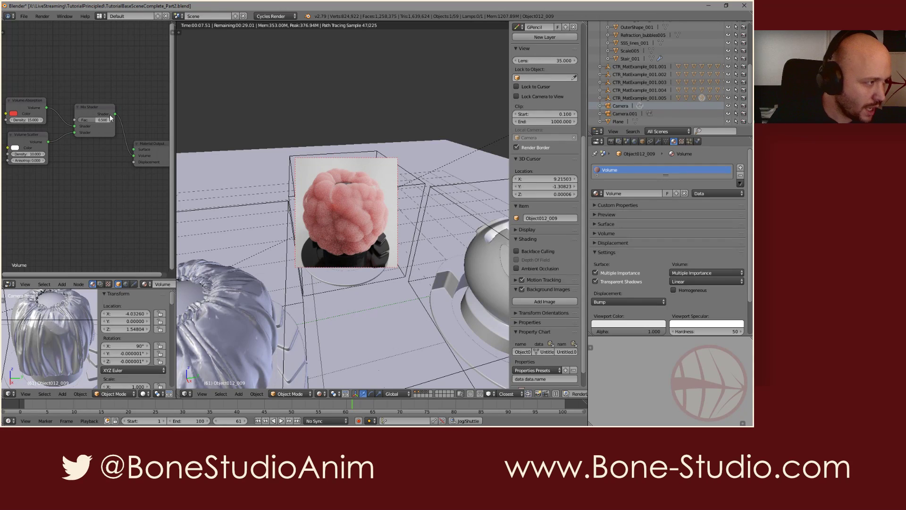
pyautogui.moveTo(138, 203); pyautogui.dragTo(132, 199, button='middle')
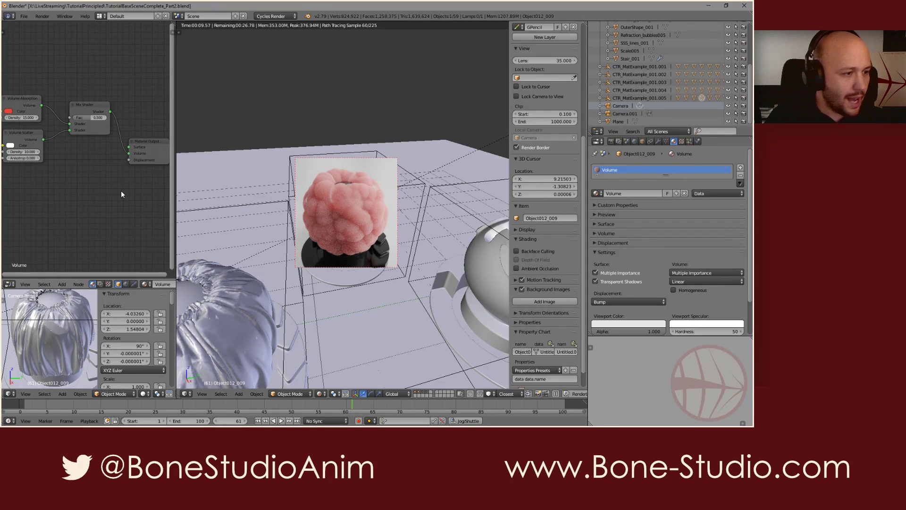